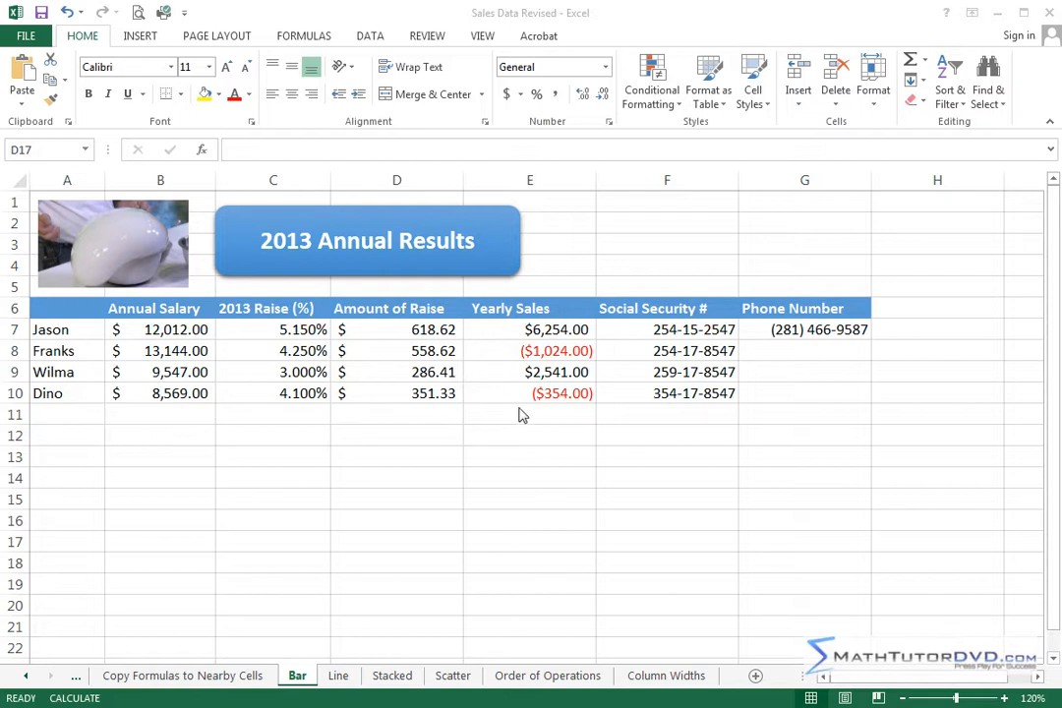
- Insert a 2-D clustered column chart of the employee names and annual salaries in A7:B10, and move it below row 7
{"action": "left_click", "coordinate": [64, 331]}
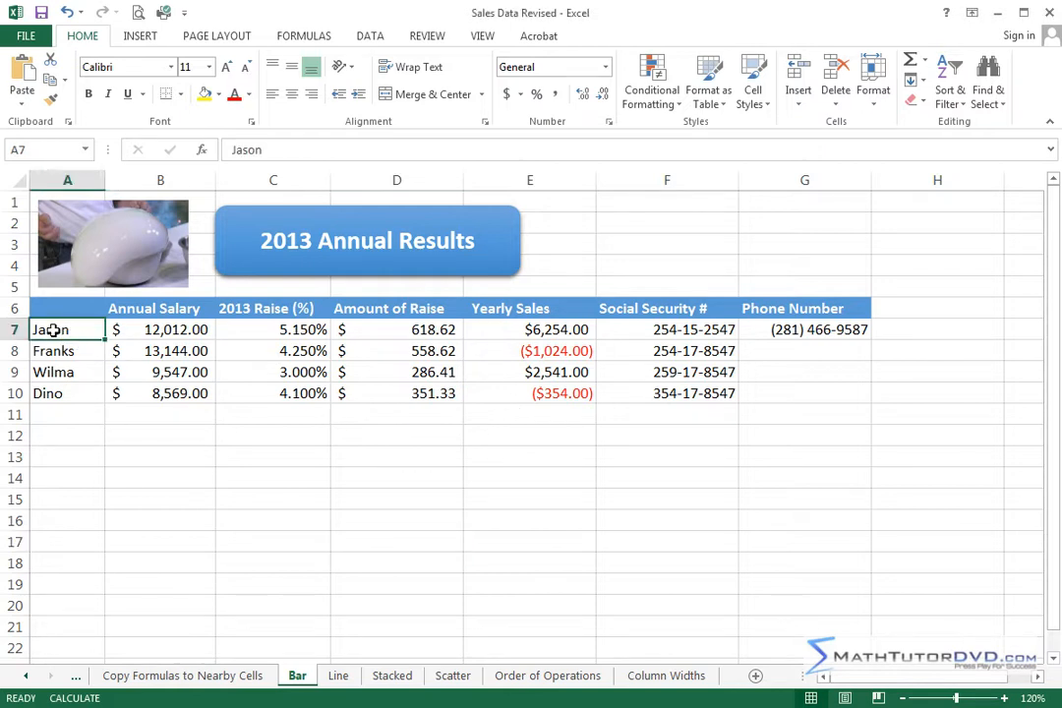
{"action": "left_click_drag", "start_coordinate": [54, 330], "coordinate": [204, 389]}
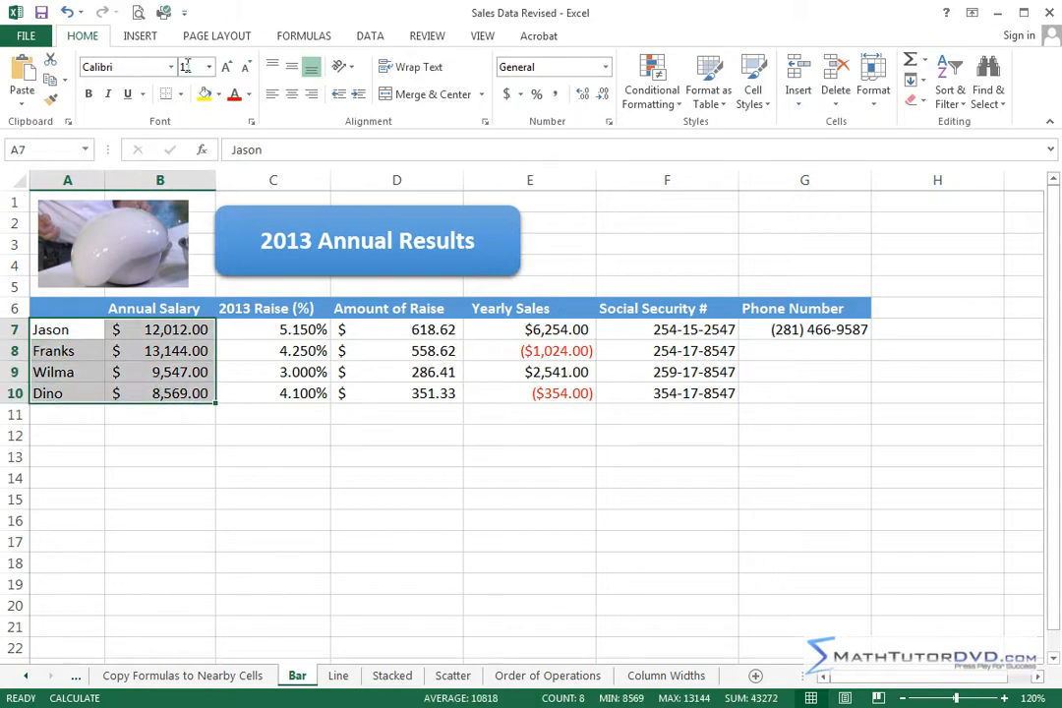
{"action": "left_click", "coordinate": [140, 35]}
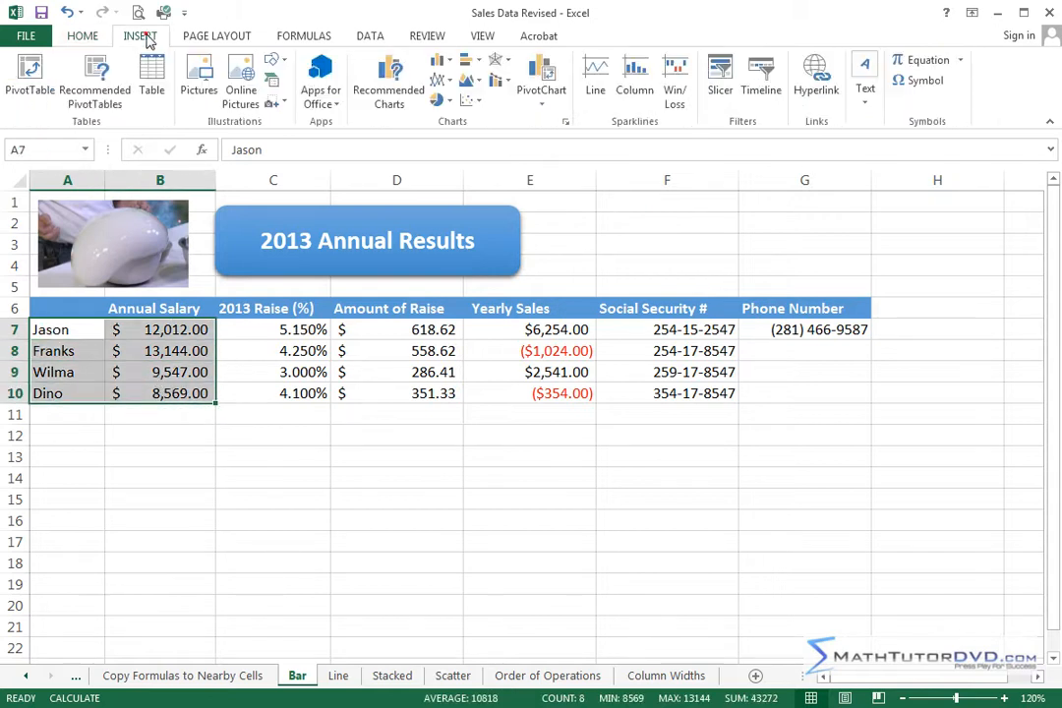
{"action": "left_click", "coordinate": [454, 64]}
{"action": "left_click", "coordinate": [450, 113]}
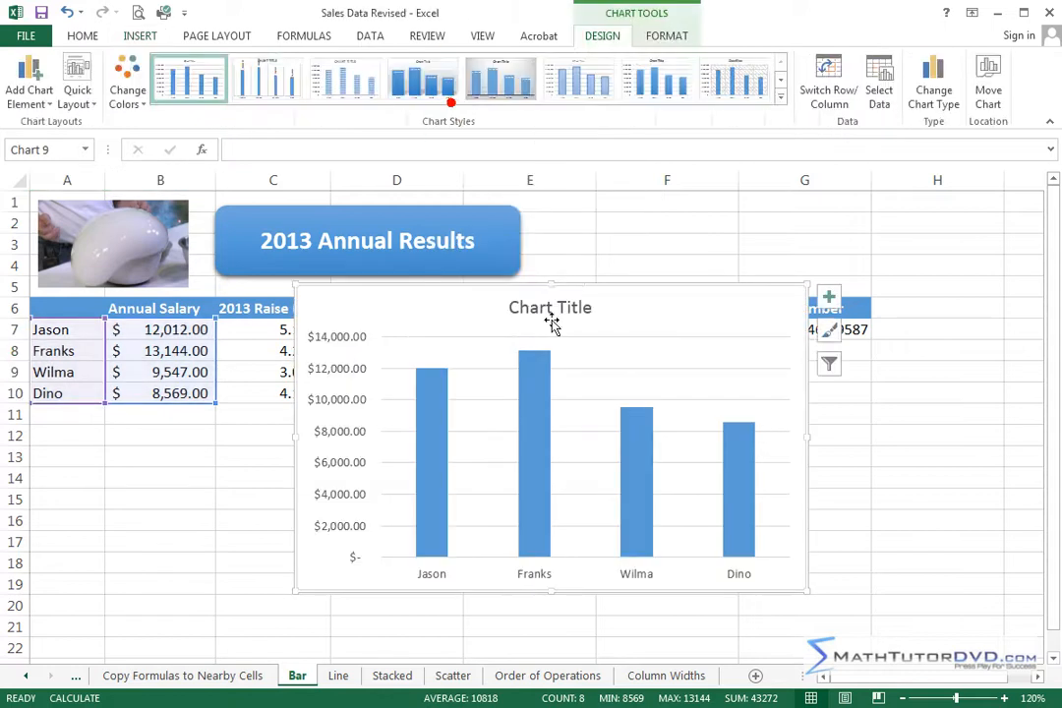
{"action": "left_click_drag", "start_coordinate": [734, 315], "coordinate": [814, 377]}
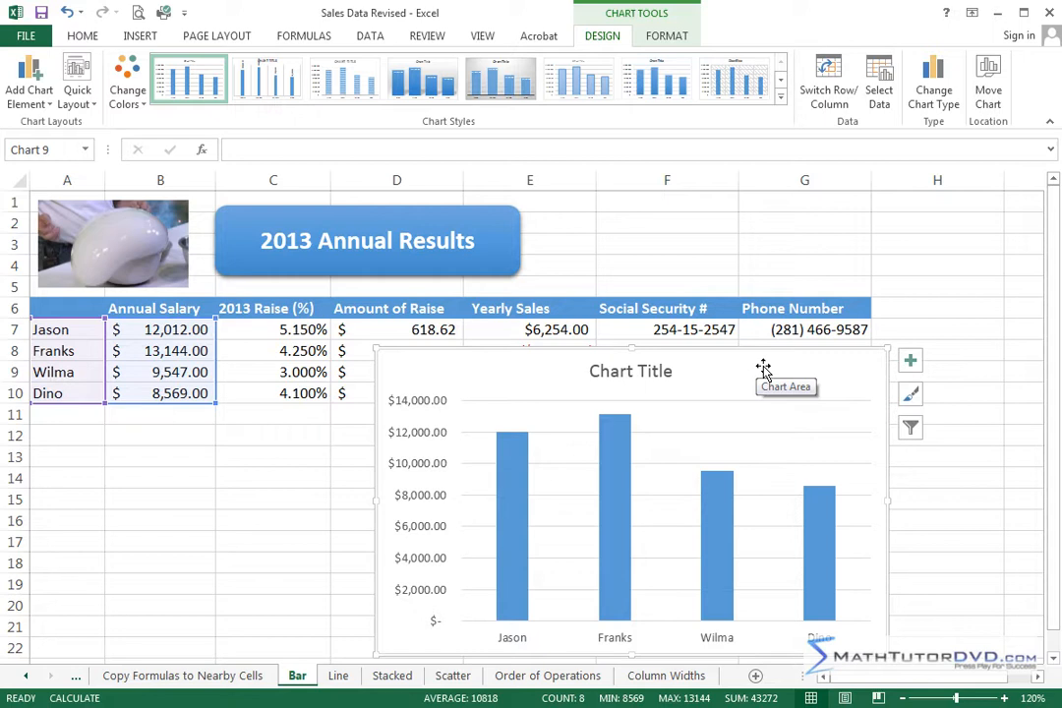
- Examine the chart's design and format options, including the full set of available chart styles
{"action": "left_click", "coordinate": [806, 224]}
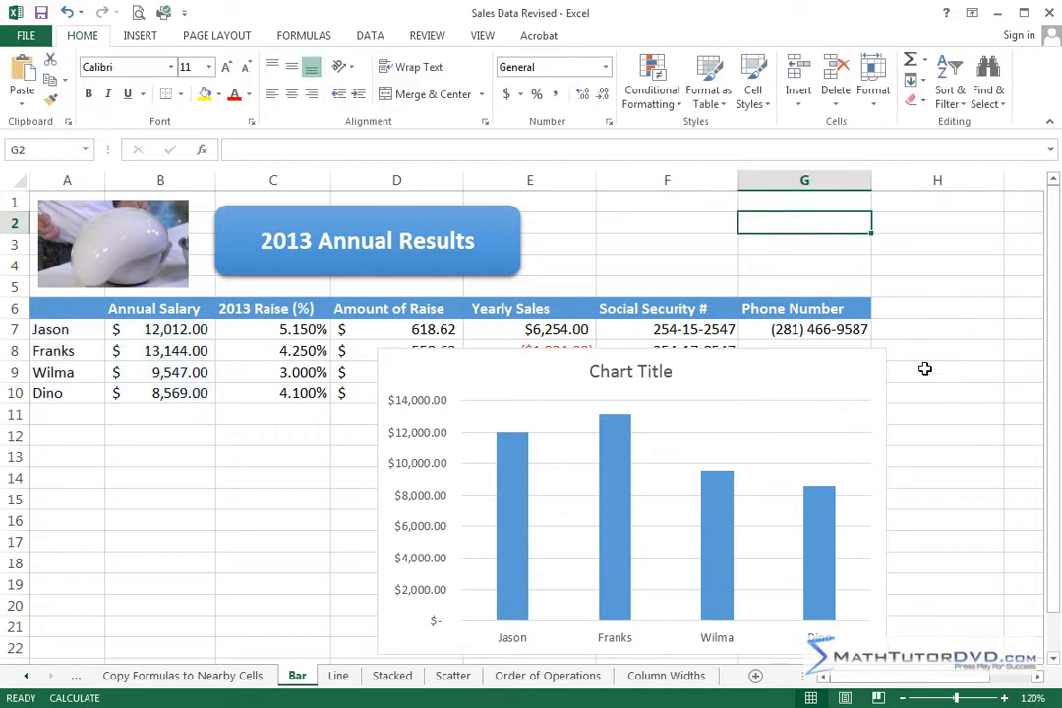
{"action": "left_click", "coordinate": [843, 369]}
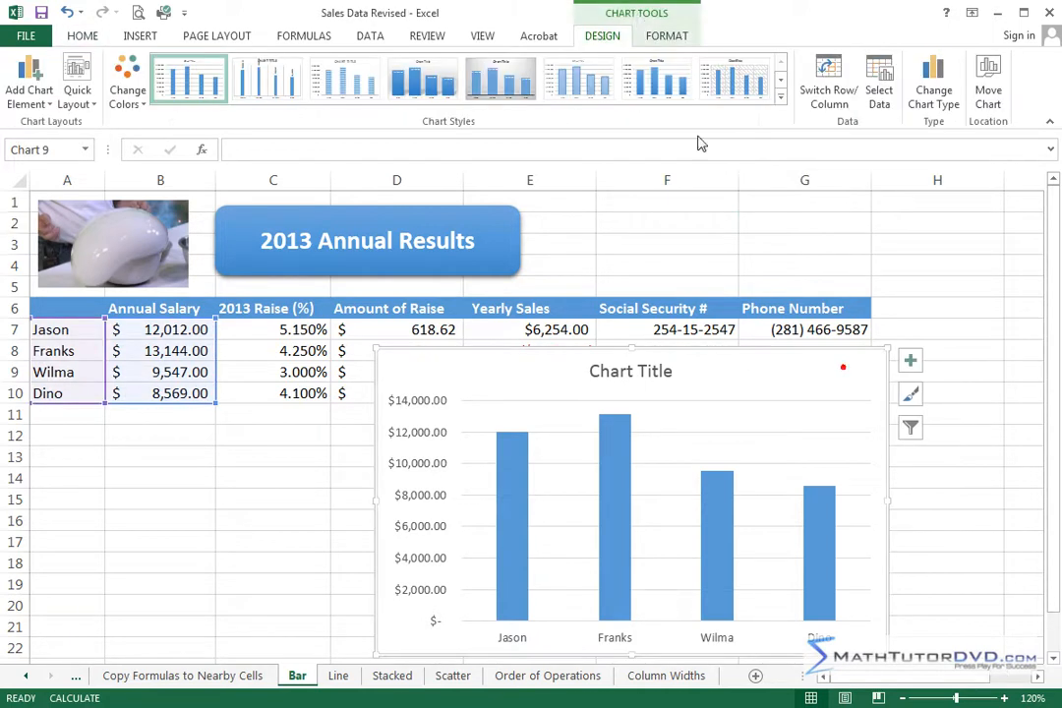
{"action": "left_click", "coordinate": [670, 37]}
{"action": "left_click", "coordinate": [603, 35]}
{"action": "left_click", "coordinate": [668, 37]}
{"action": "left_click", "coordinate": [604, 38]}
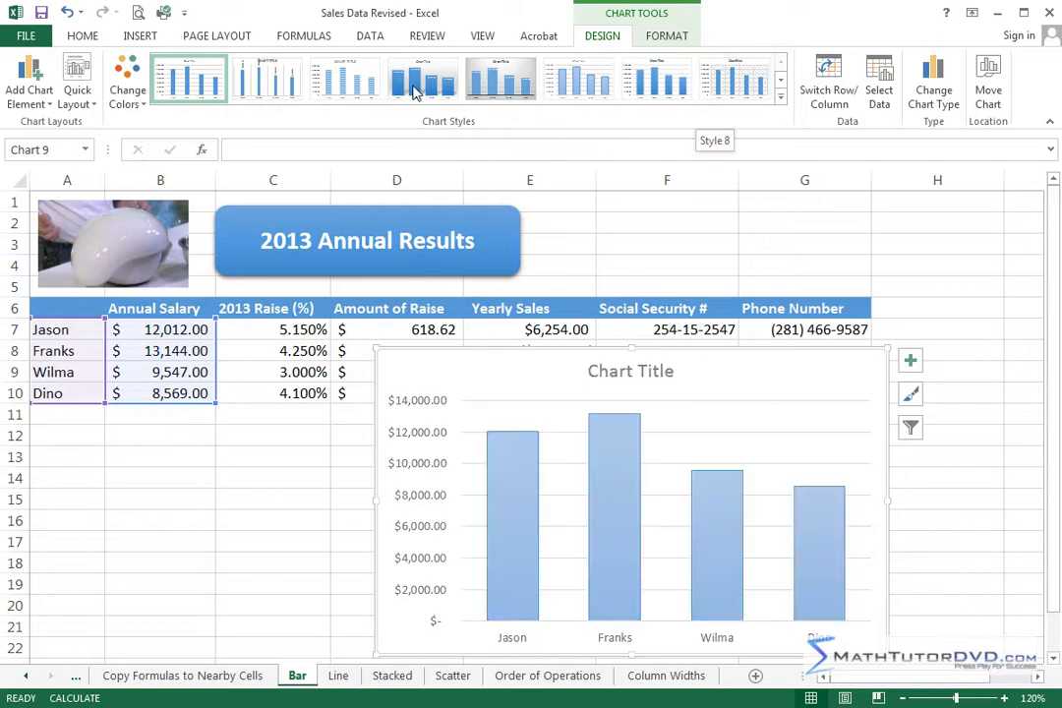
{"action": "left_click", "coordinate": [780, 98]}
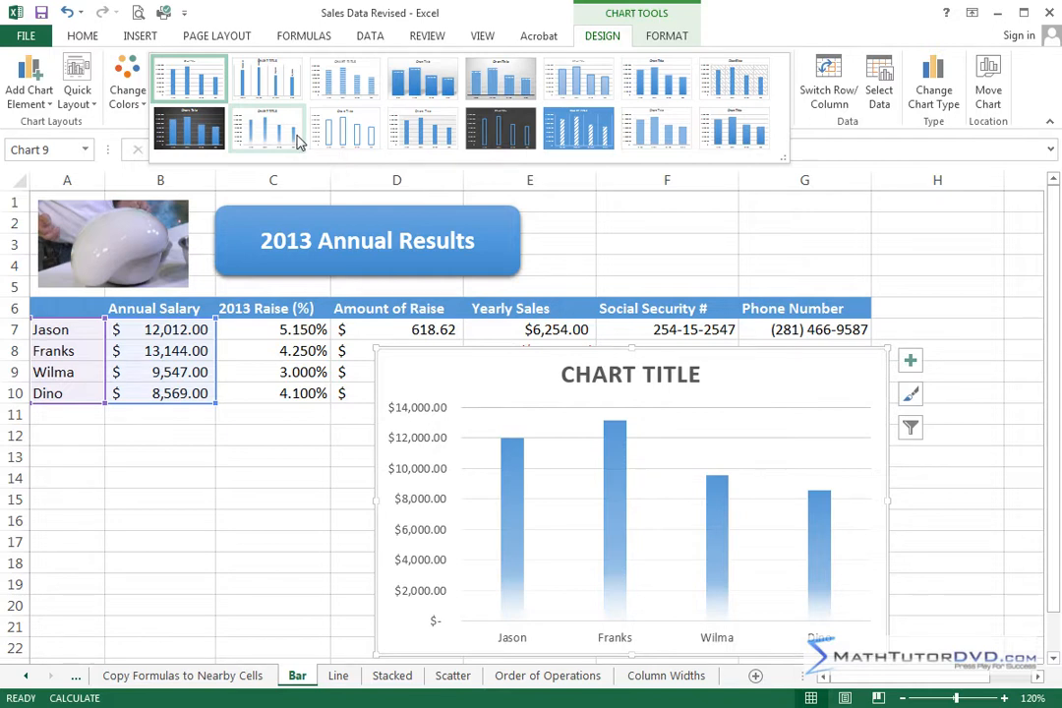
{"action": "left_click", "coordinate": [646, 221]}
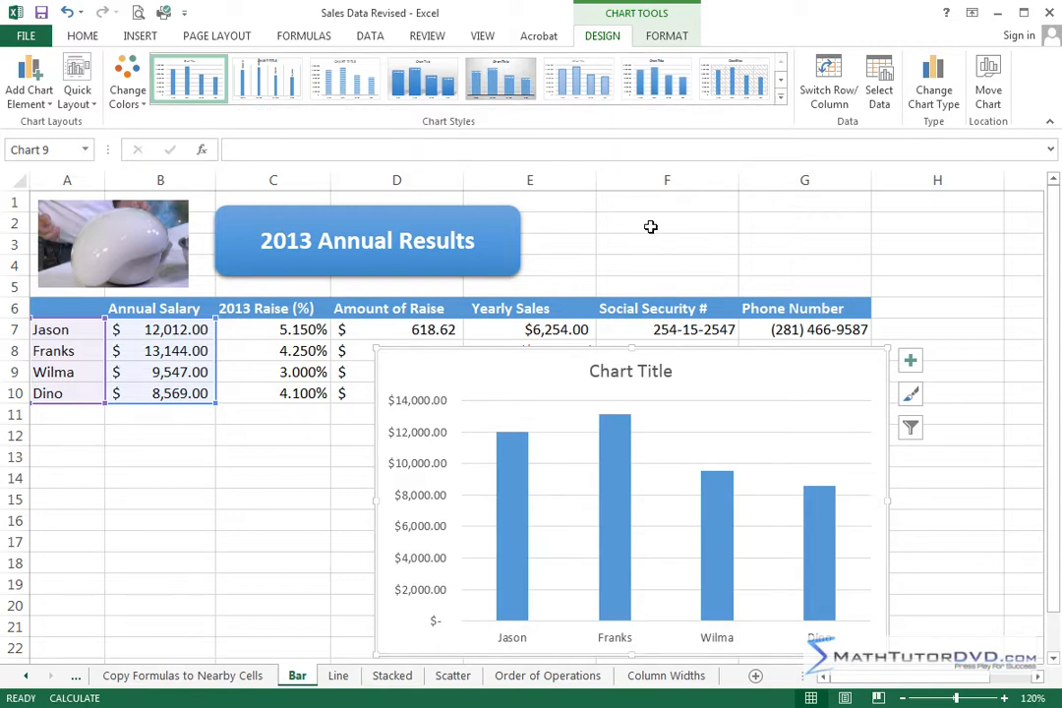
- Recolor the chart with the colorful palette that starts with green
{"action": "left_click", "coordinate": [134, 103]}
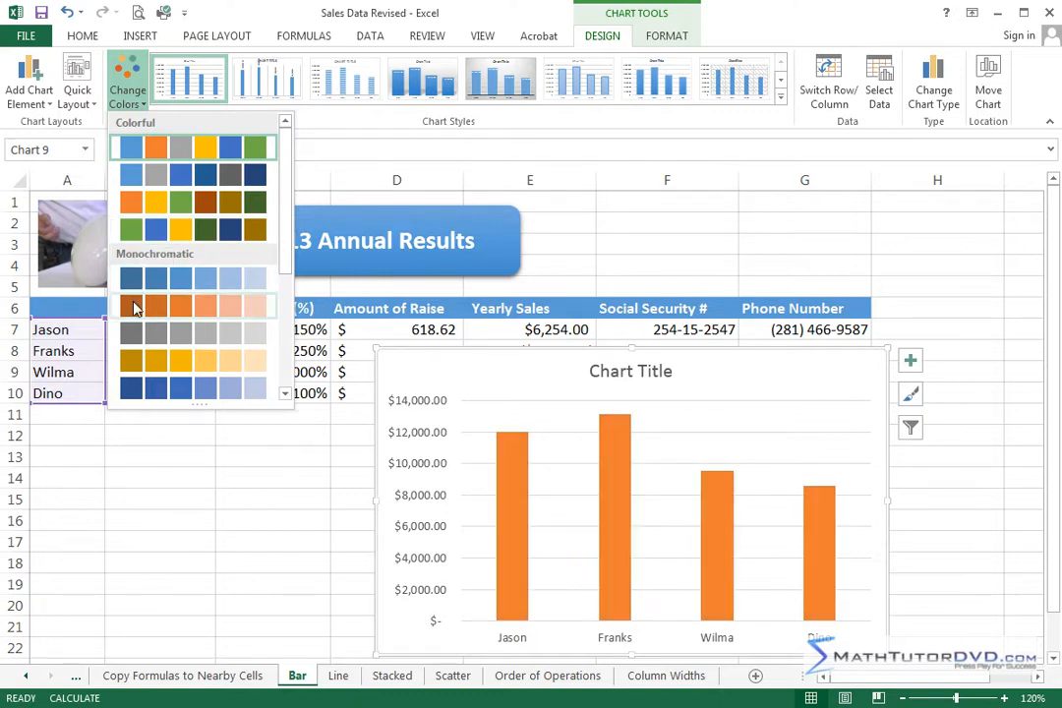
{"action": "left_click", "coordinate": [136, 232]}
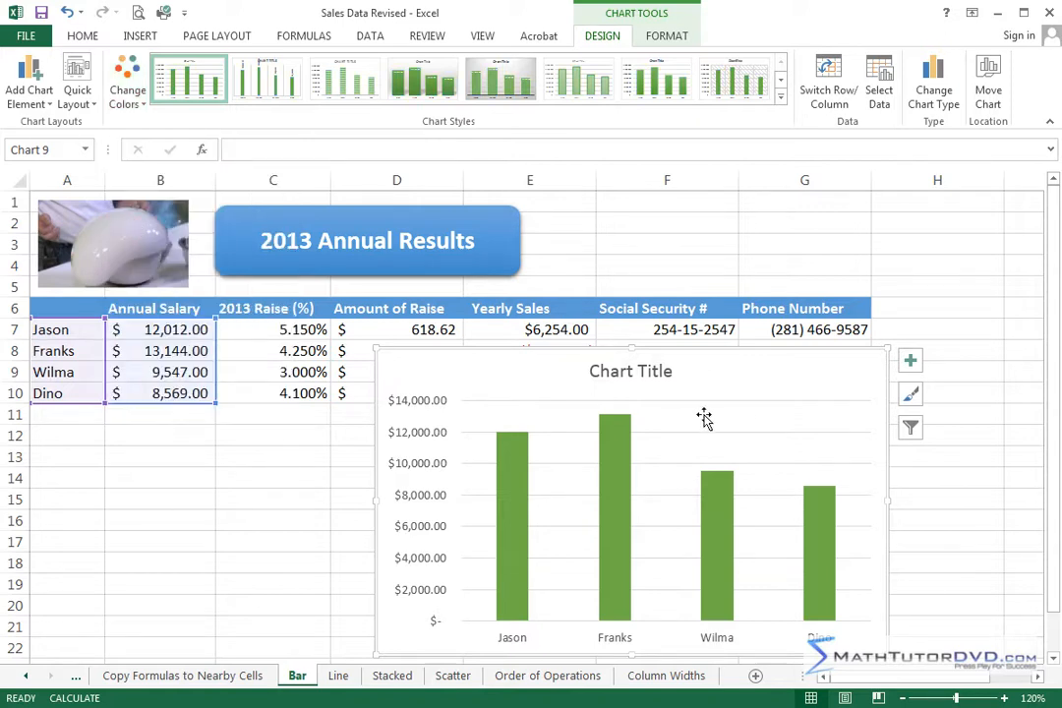
- Preview the chart styles for the green chart, including those offered by the shortcut beside it
{"action": "left_click", "coordinate": [780, 101]}
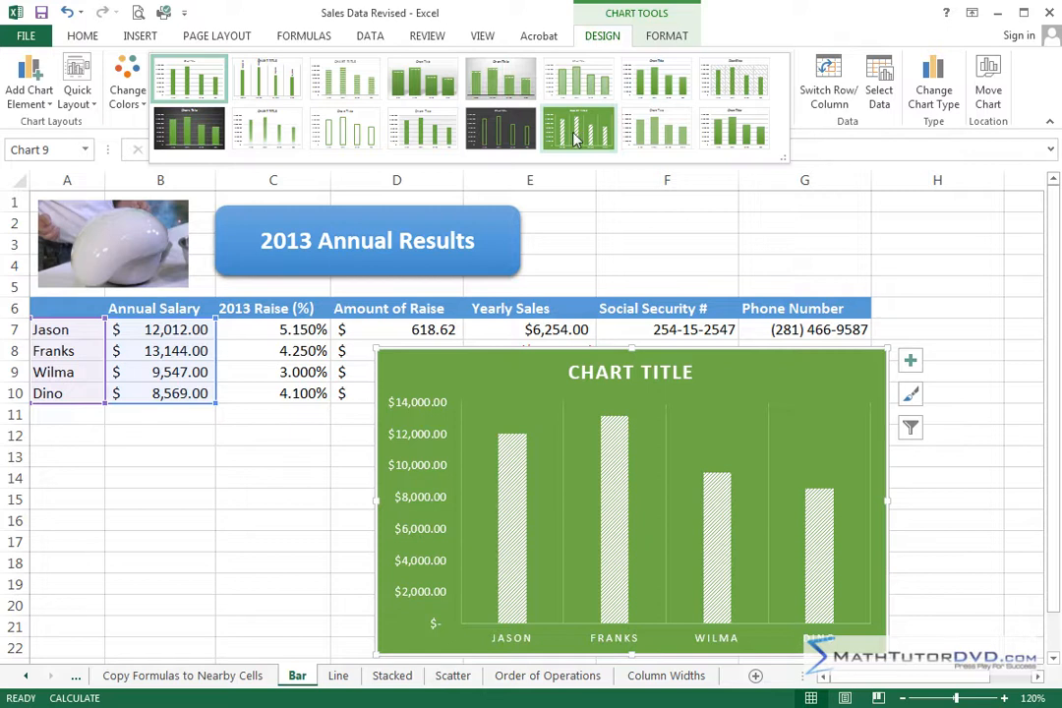
{"action": "left_click", "coordinate": [870, 254]}
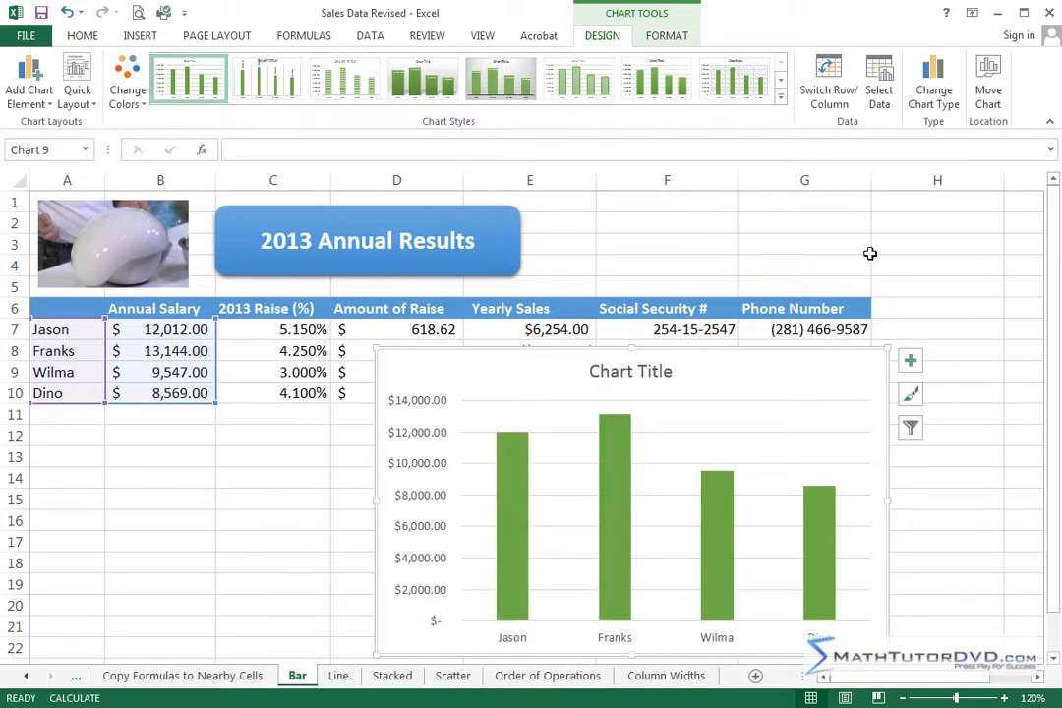
{"action": "left_click", "coordinate": [983, 330]}
{"action": "left_click", "coordinate": [870, 366]}
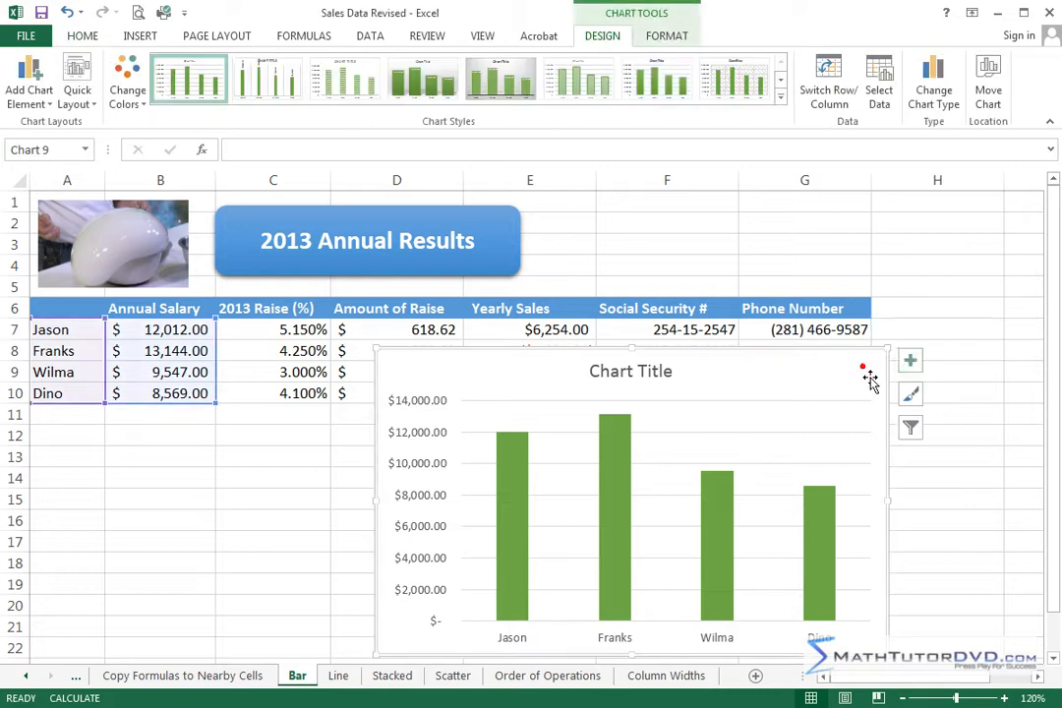
{"action": "left_click", "coordinate": [913, 401]}
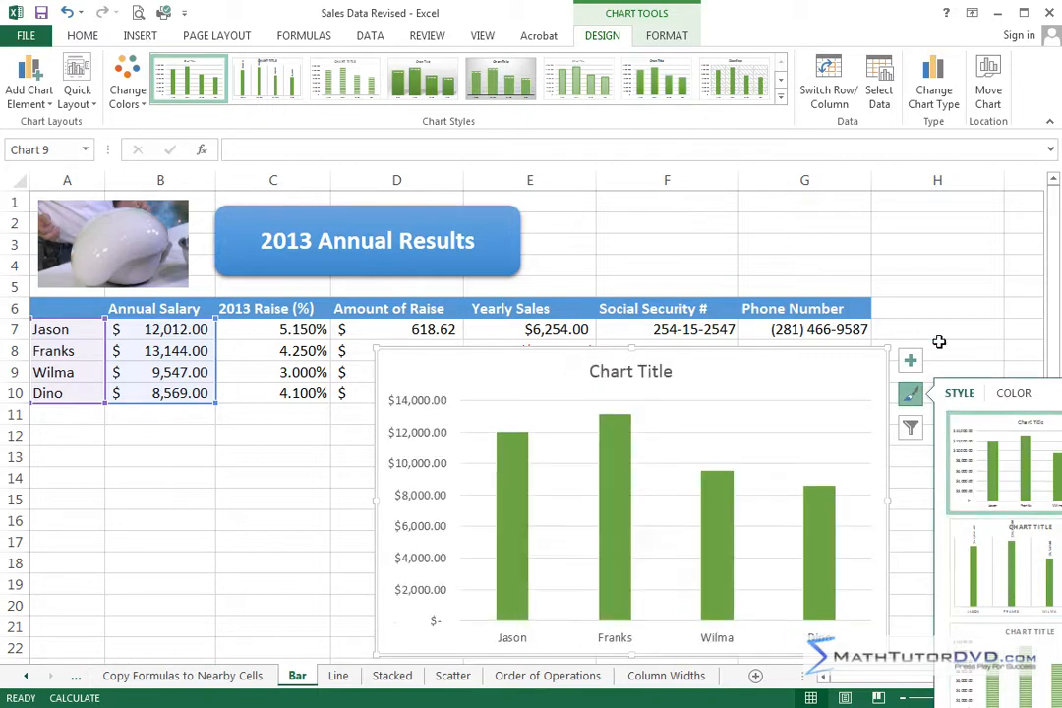
{"action": "left_click", "coordinate": [903, 280]}
{"action": "left_click", "coordinate": [865, 378]}
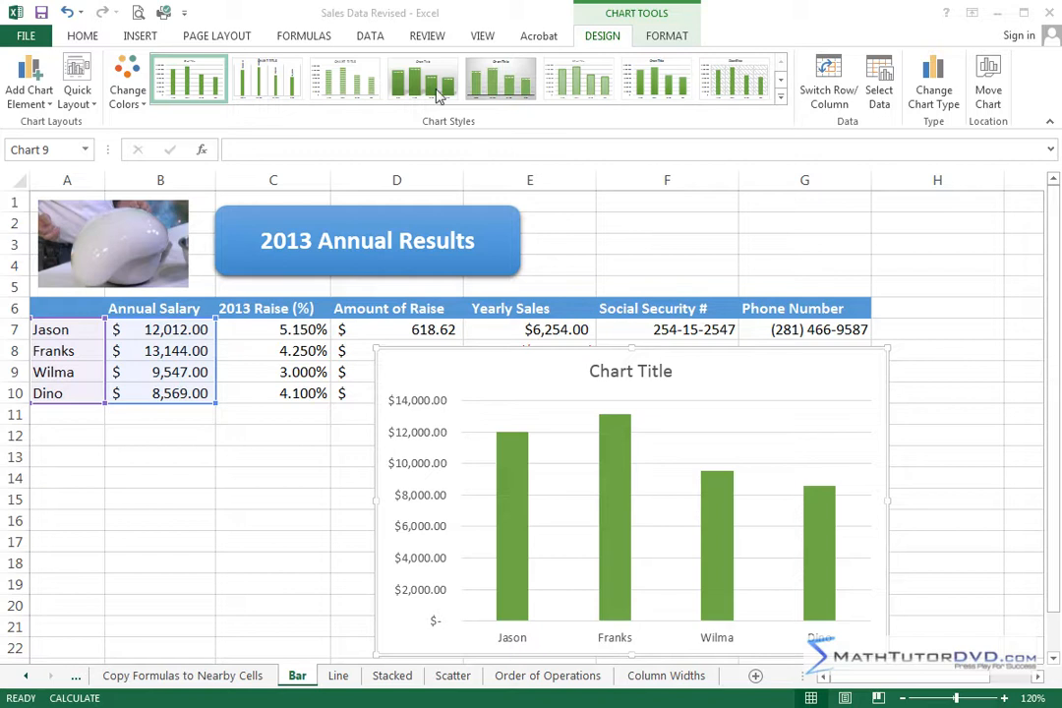
- Recolor the chart with the colorful palette that starts with orange, and apply the fourth chart style with wide, labeled columns
{"action": "left_click", "coordinate": [126, 83]}
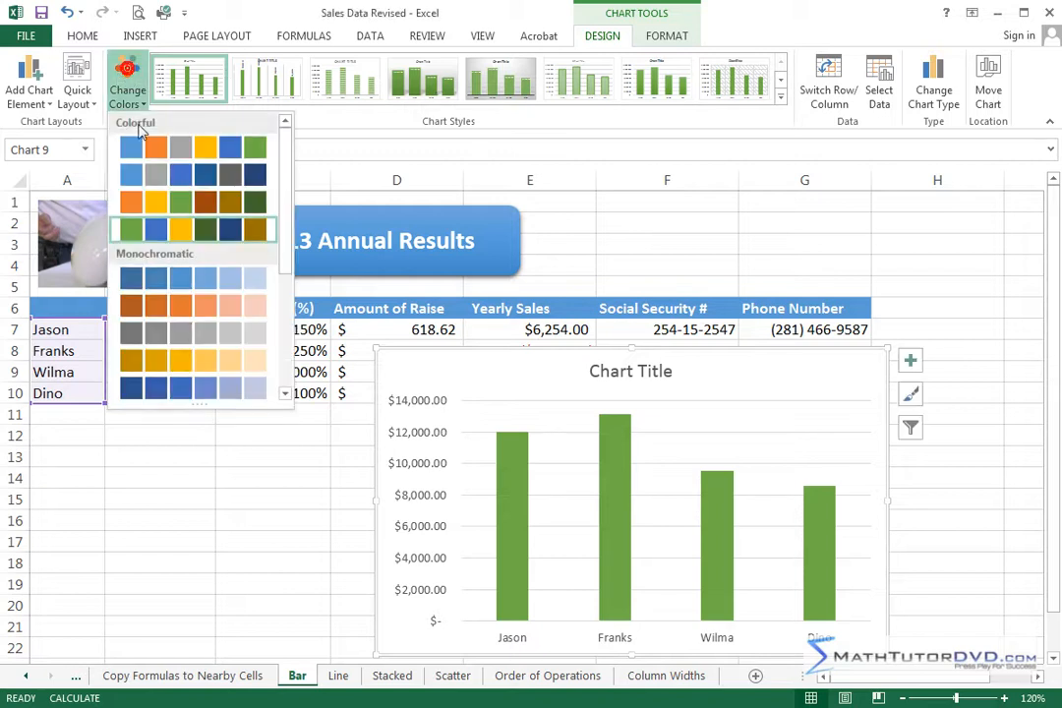
{"action": "left_click", "coordinate": [136, 201]}
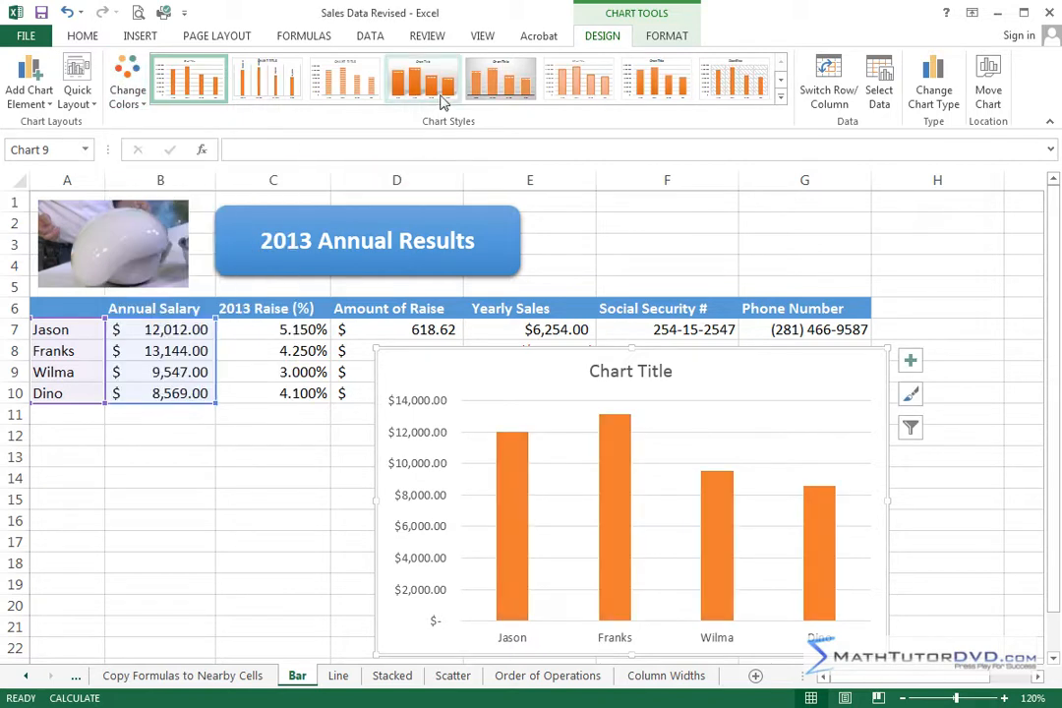
{"action": "left_click", "coordinate": [913, 285]}
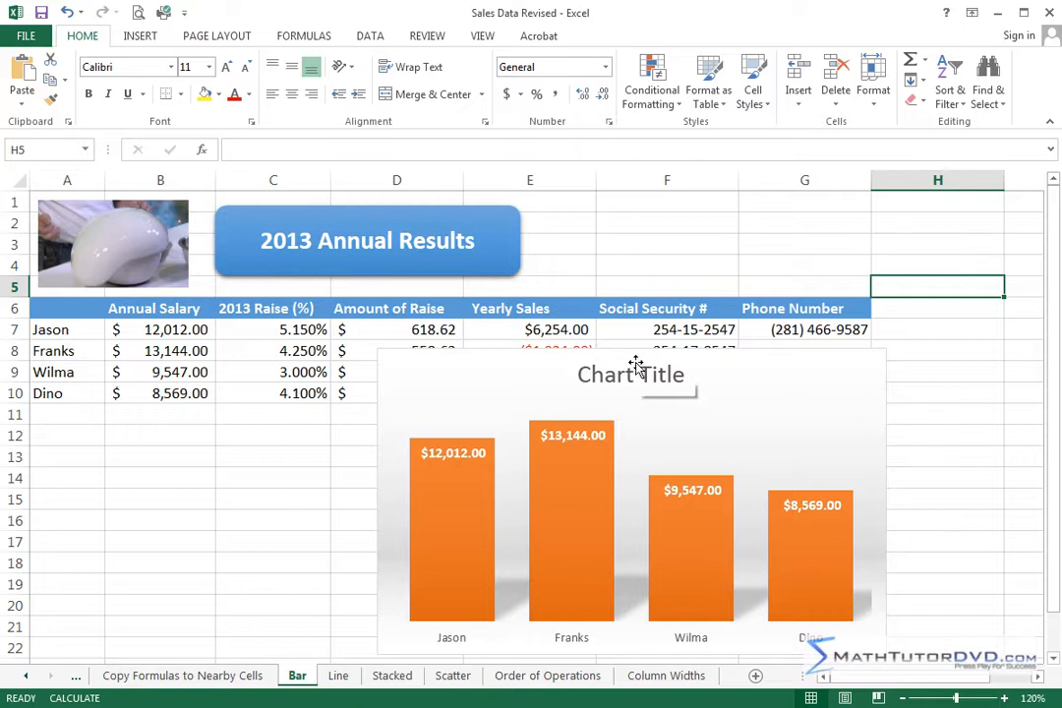
- Apply the solid blue shape style from the third row of styles to the chart area
{"action": "left_click", "coordinate": [799, 394]}
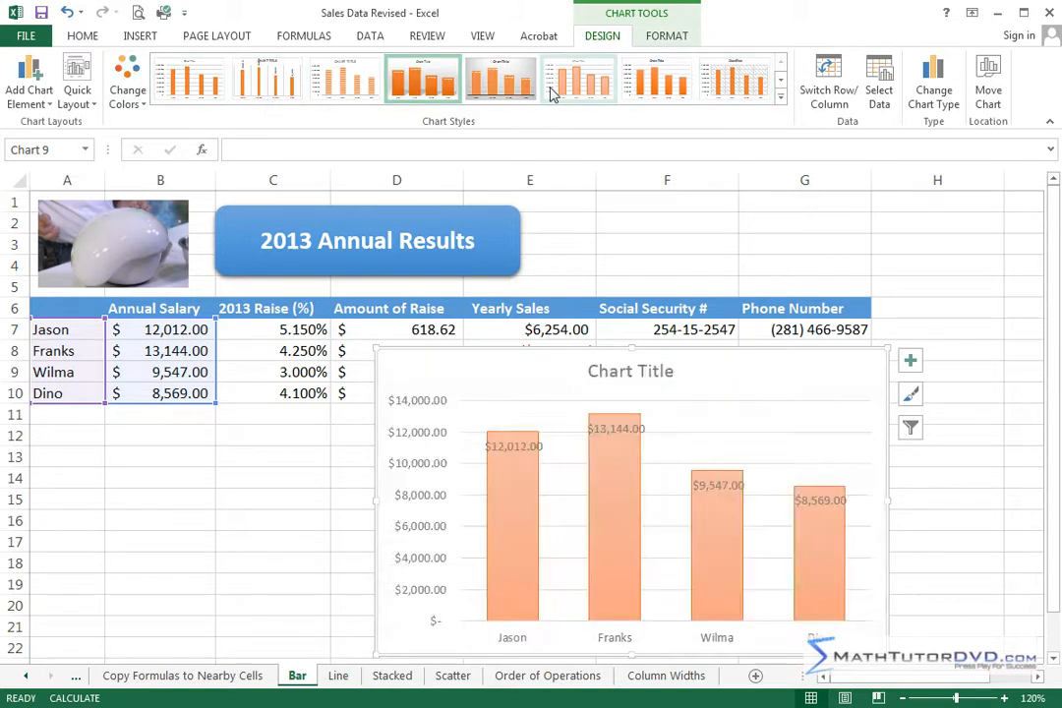
{"action": "left_click", "coordinate": [665, 36]}
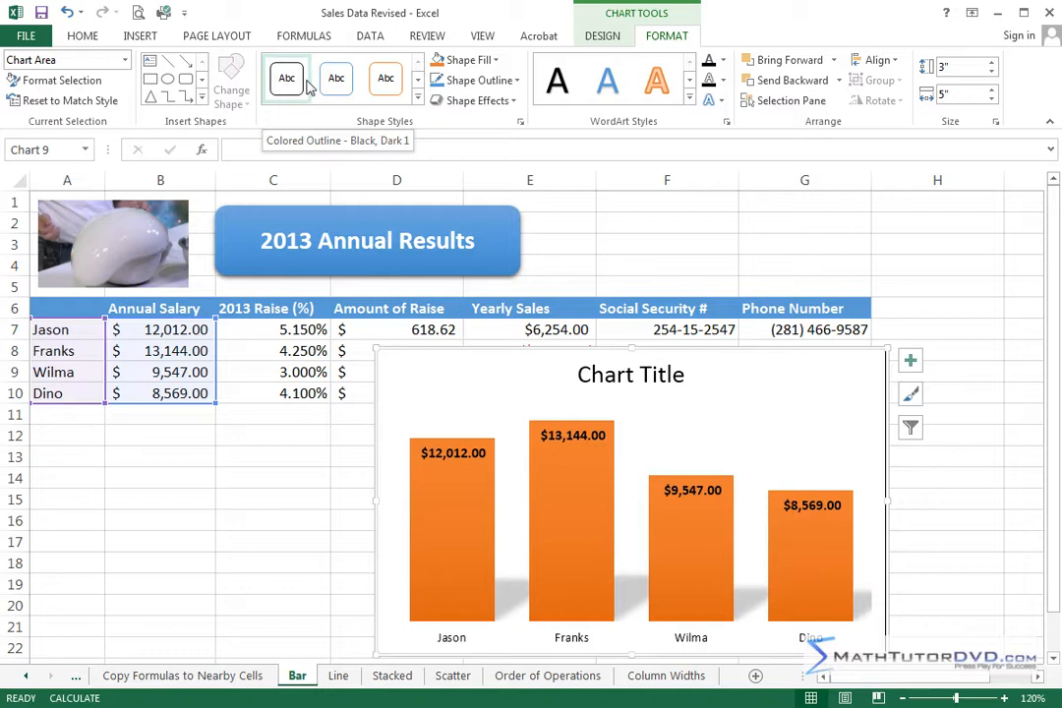
{"action": "left_click", "coordinate": [417, 101]}
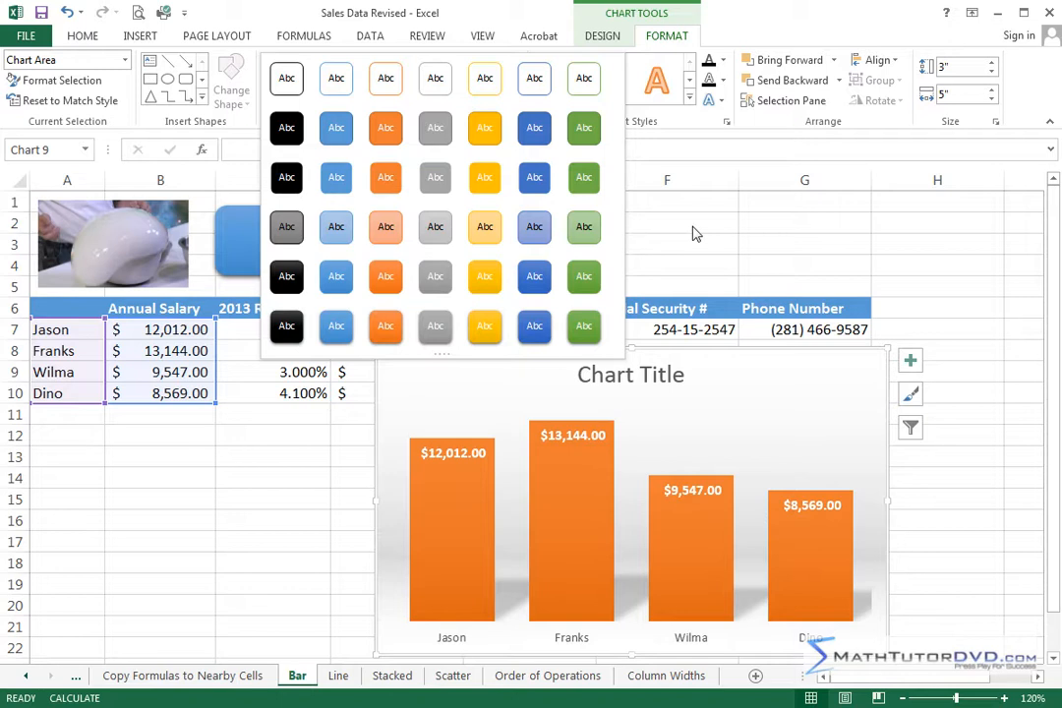
{"action": "left_click", "coordinate": [337, 178]}
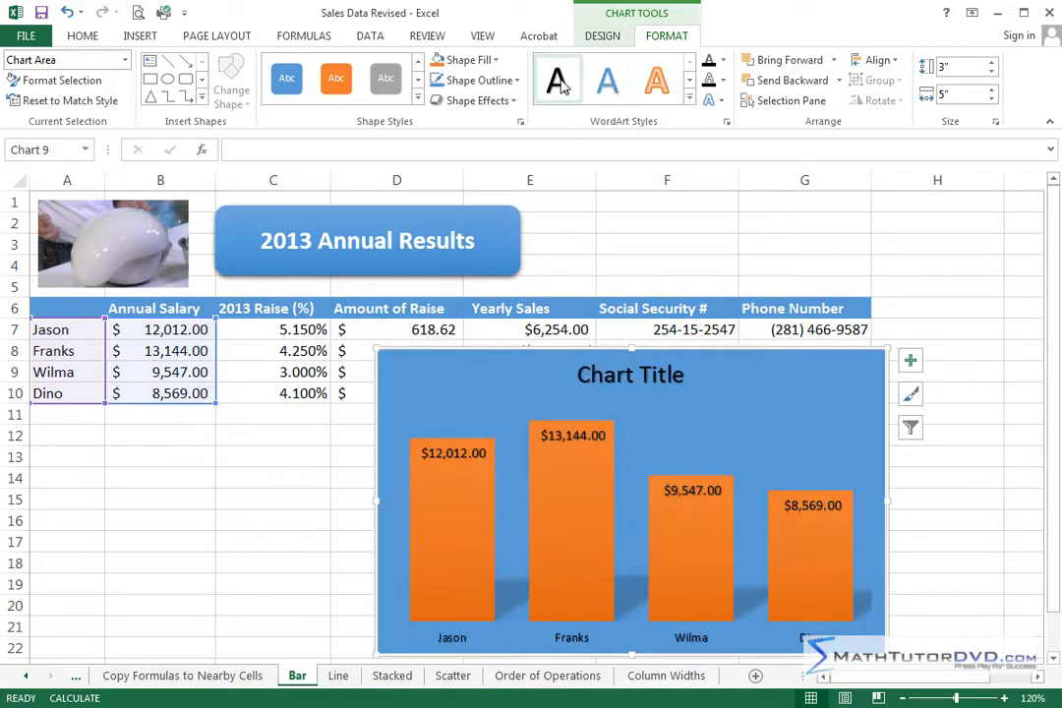
- Preview the WordArt text styles and review the shape styles available for the chart
{"action": "left_click", "coordinate": [690, 103]}
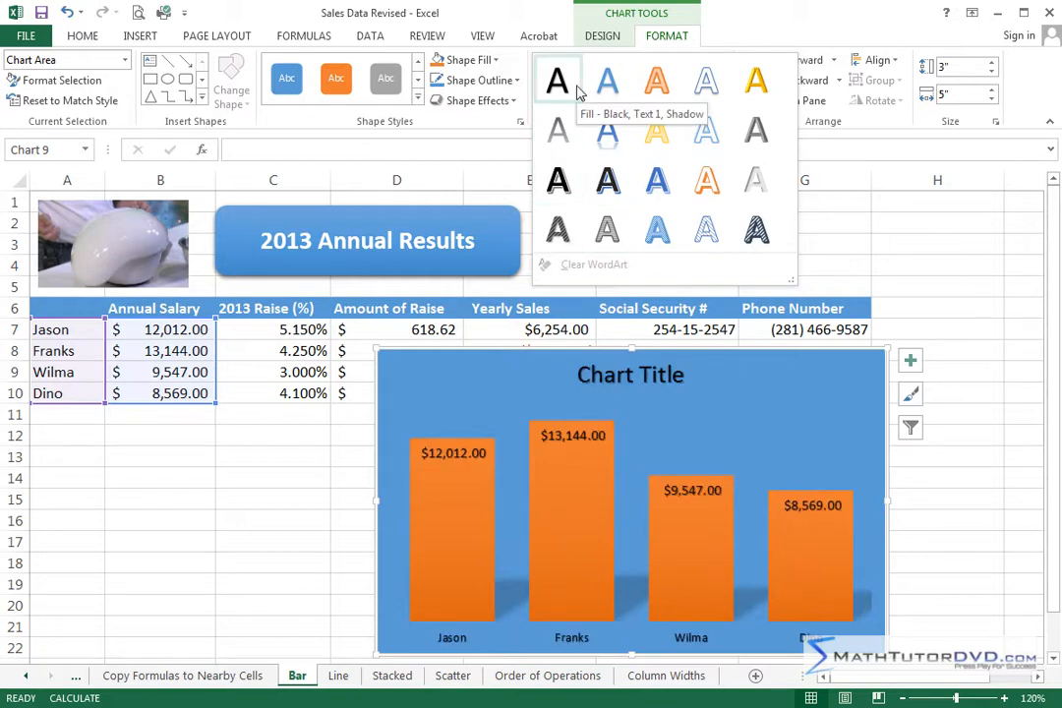
{"action": "left_click", "coordinate": [902, 243]}
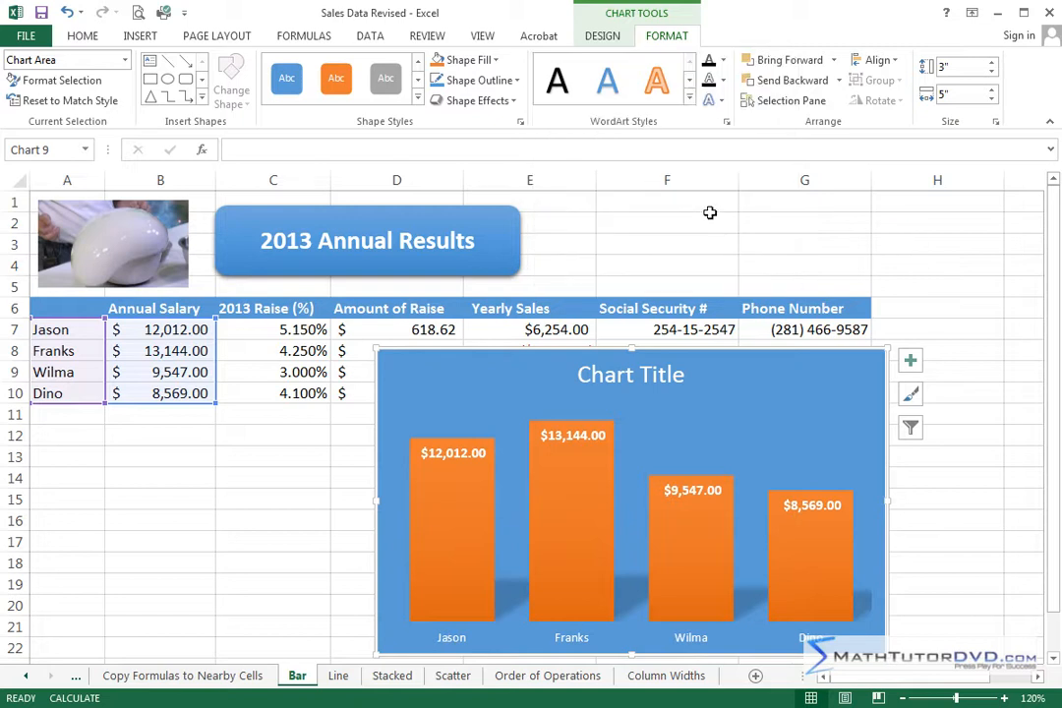
{"action": "left_click", "coordinate": [603, 39]}
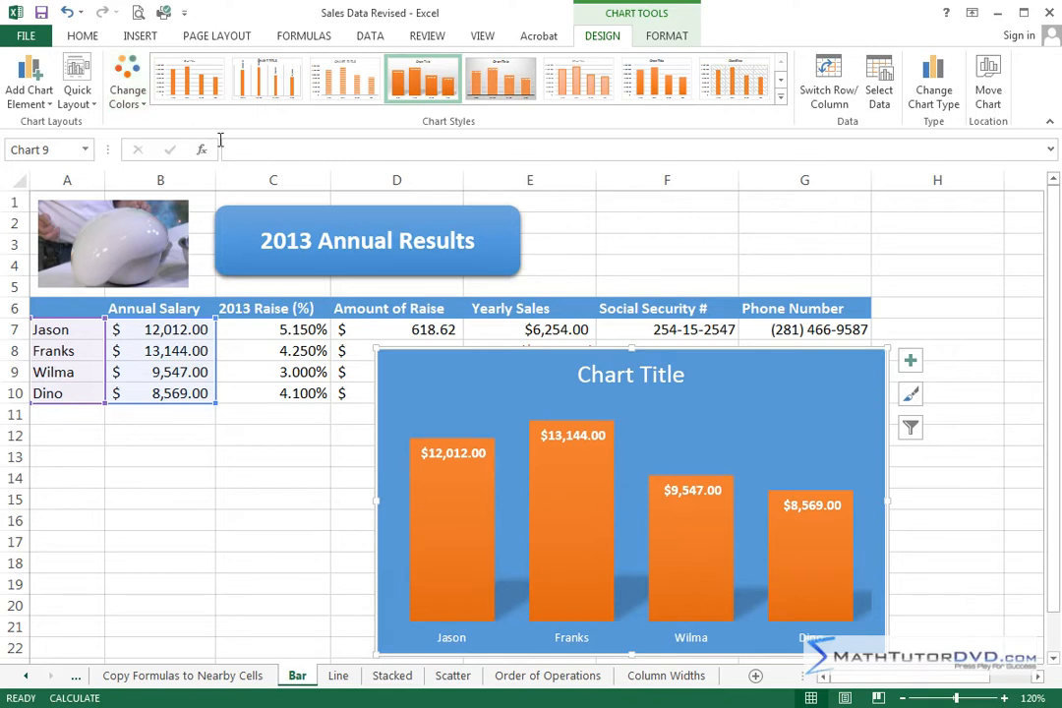
{"action": "left_click", "coordinate": [669, 41]}
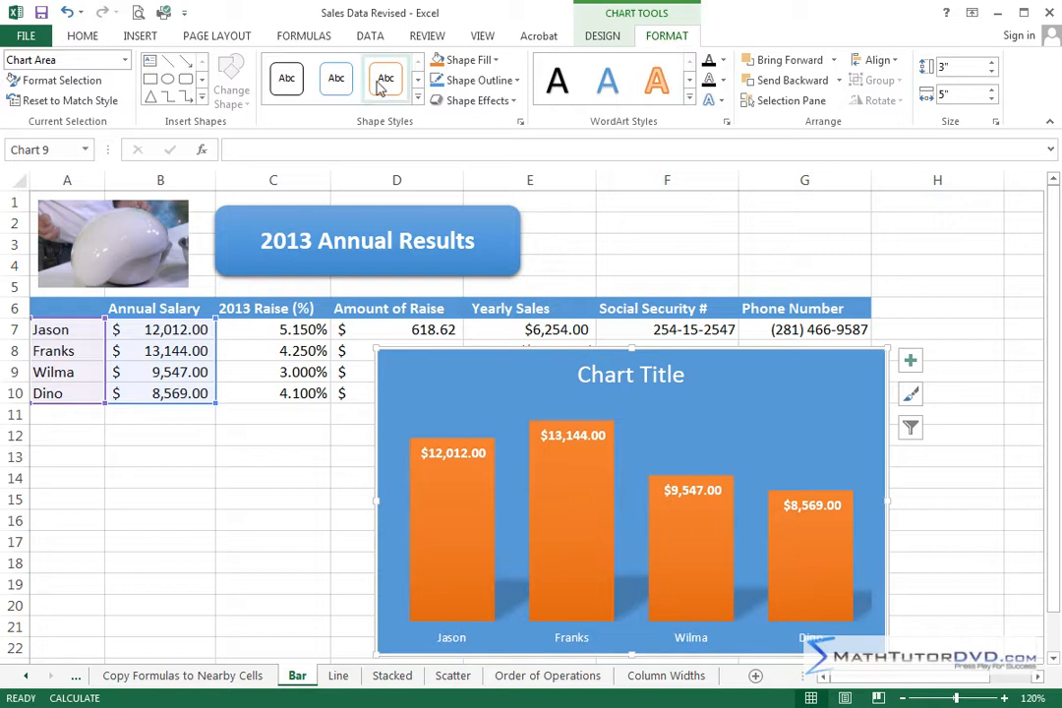
{"action": "left_click", "coordinate": [416, 100]}
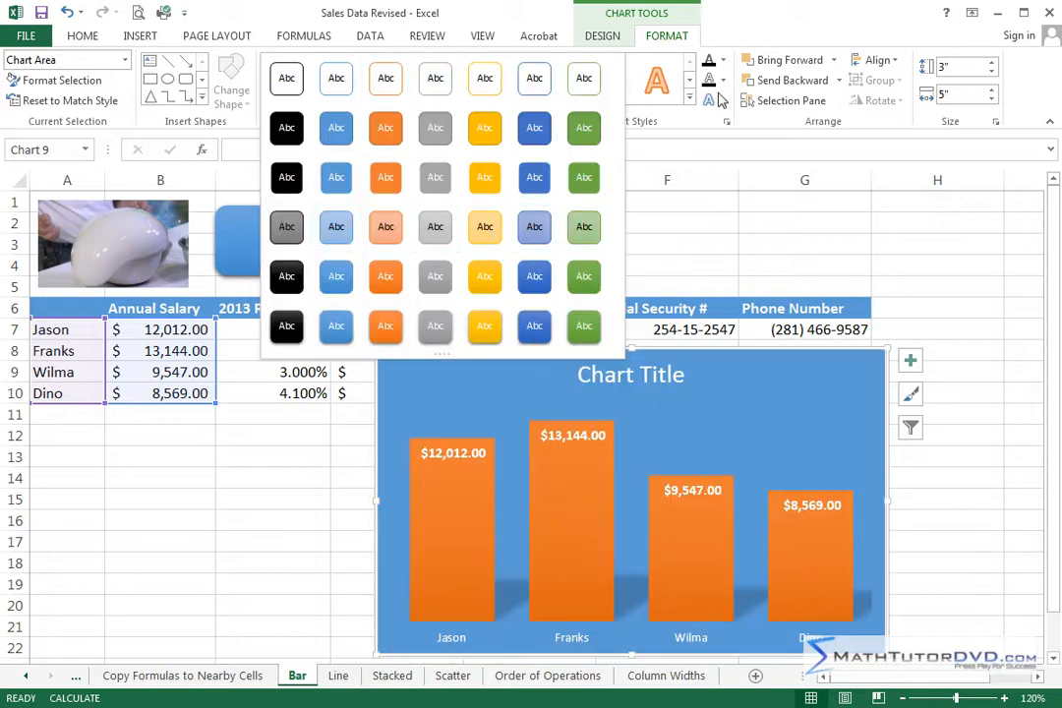
{"action": "left_click", "coordinate": [725, 233]}
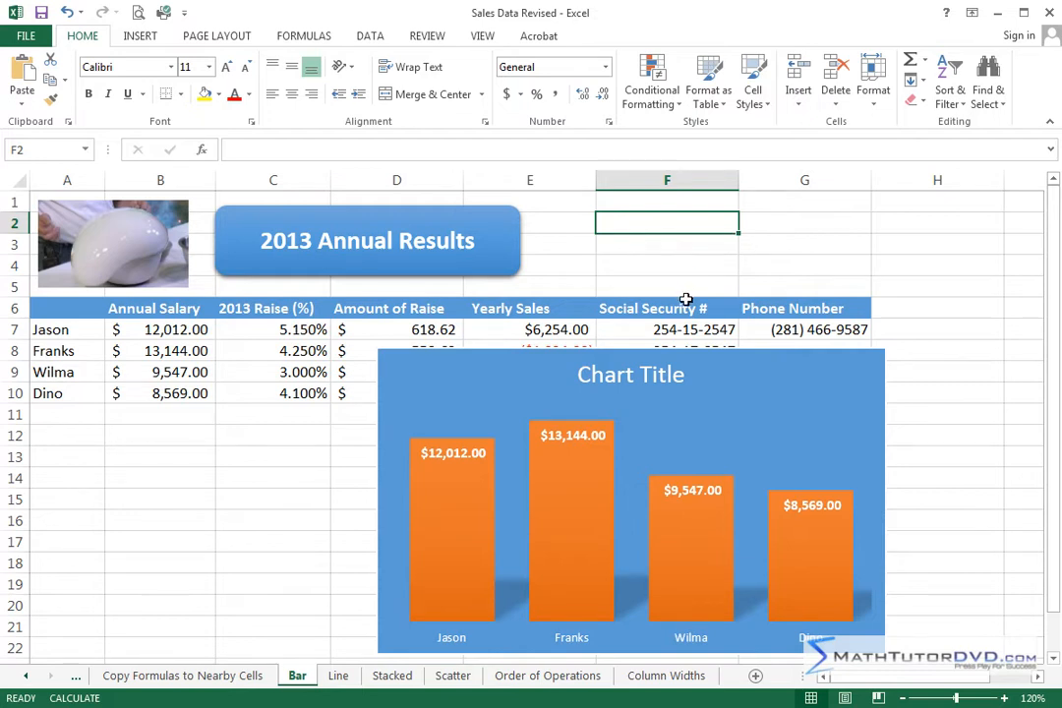
- Replace the salary chart's placeholder title with "Annual Salary 2013"
{"action": "left_click", "coordinate": [648, 376]}
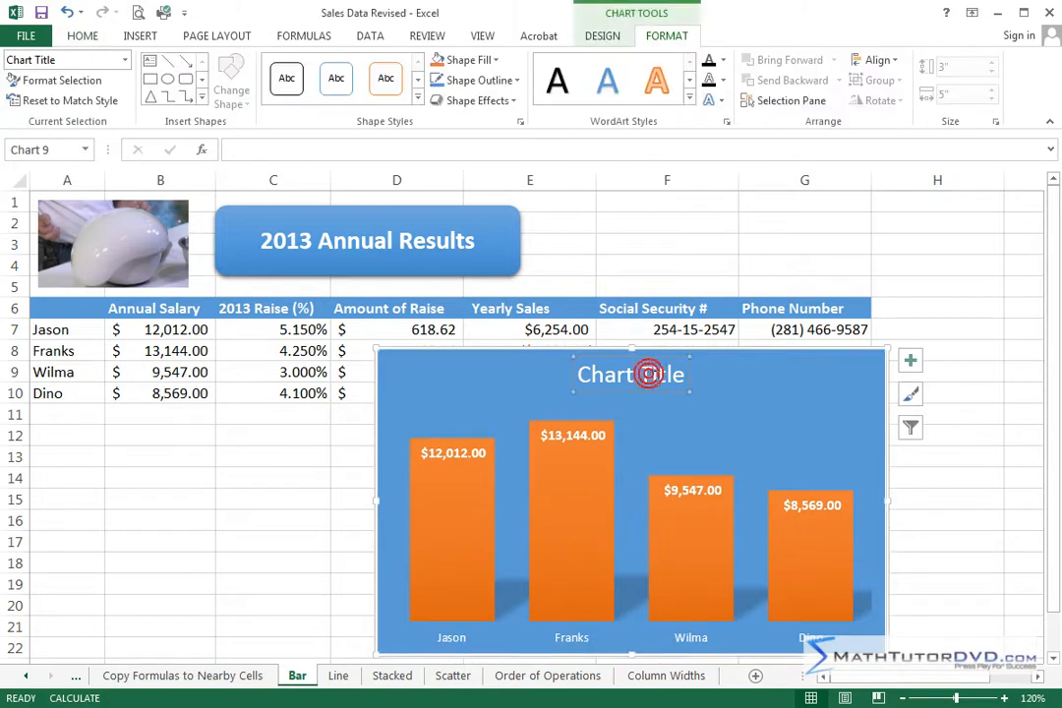
{"action": "left_click", "coordinate": [749, 374]}
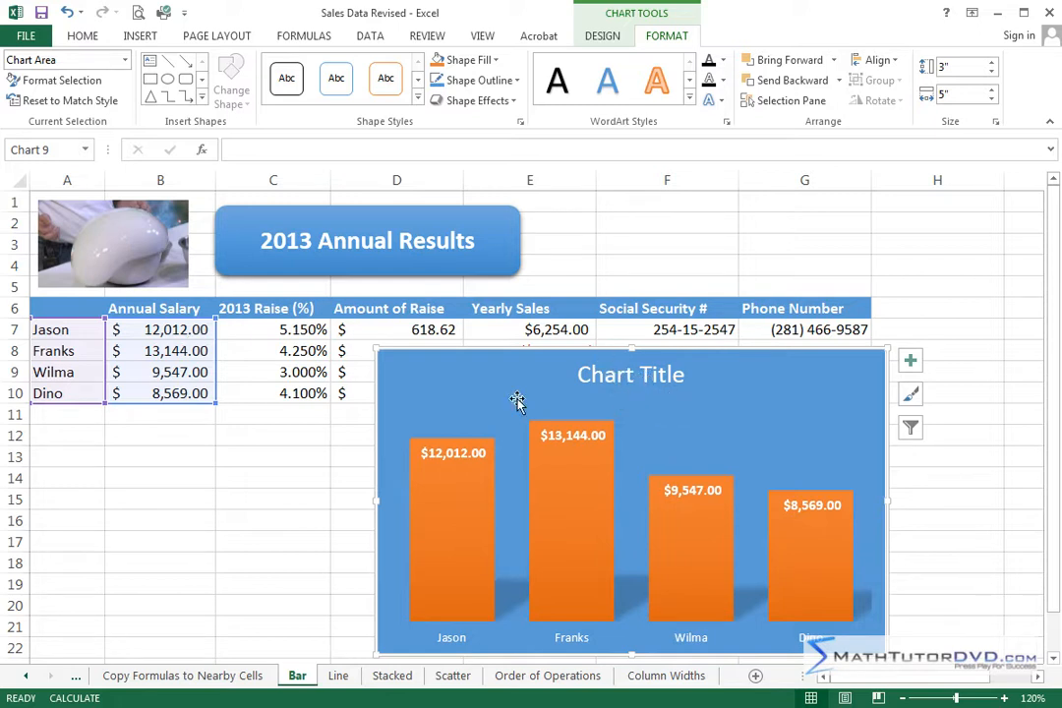
{"action": "left_click", "coordinate": [648, 378]}
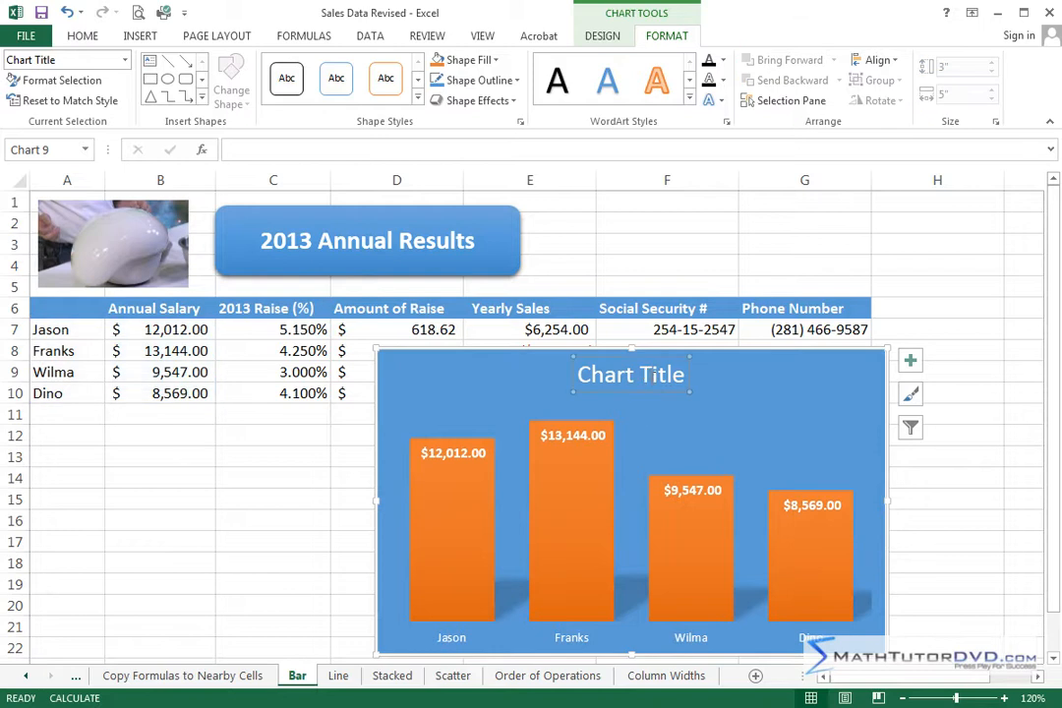
{"action": "double_click", "coordinate": [646, 380]}
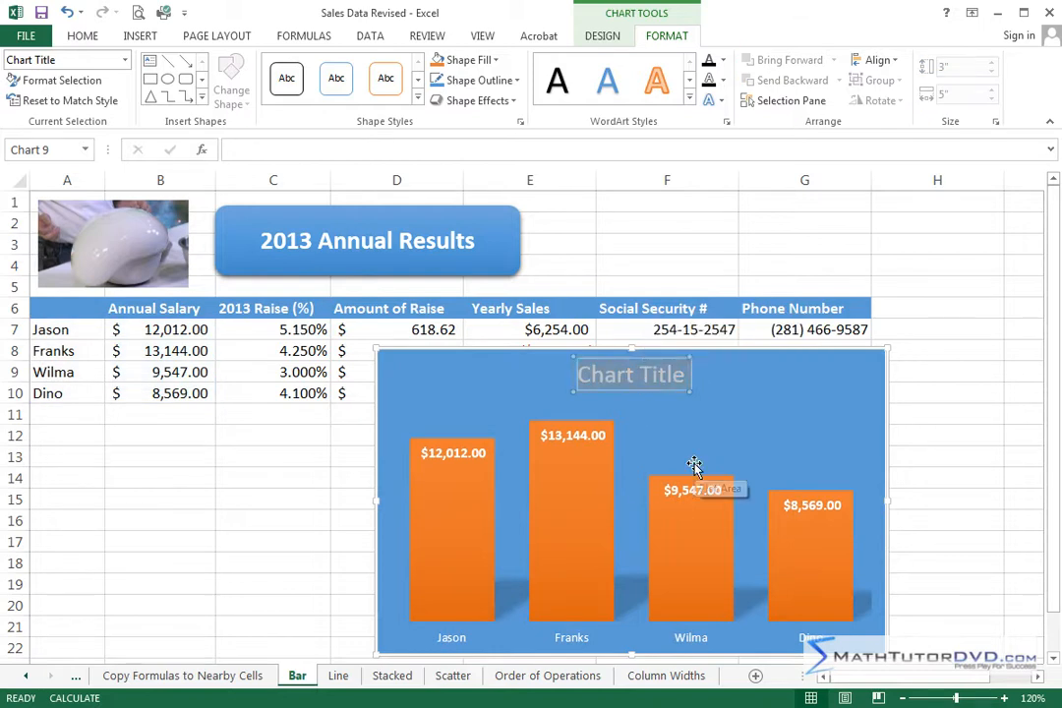
{"action": "type", "text": "Annual"}
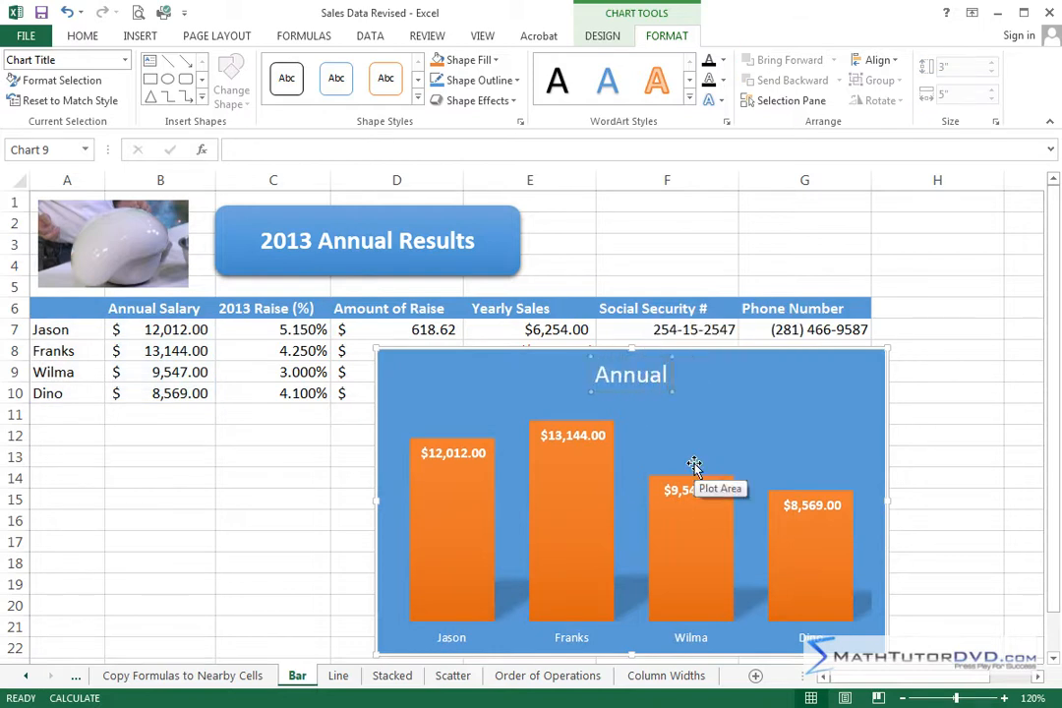
{"action": "type", "text": " Salary 20"}
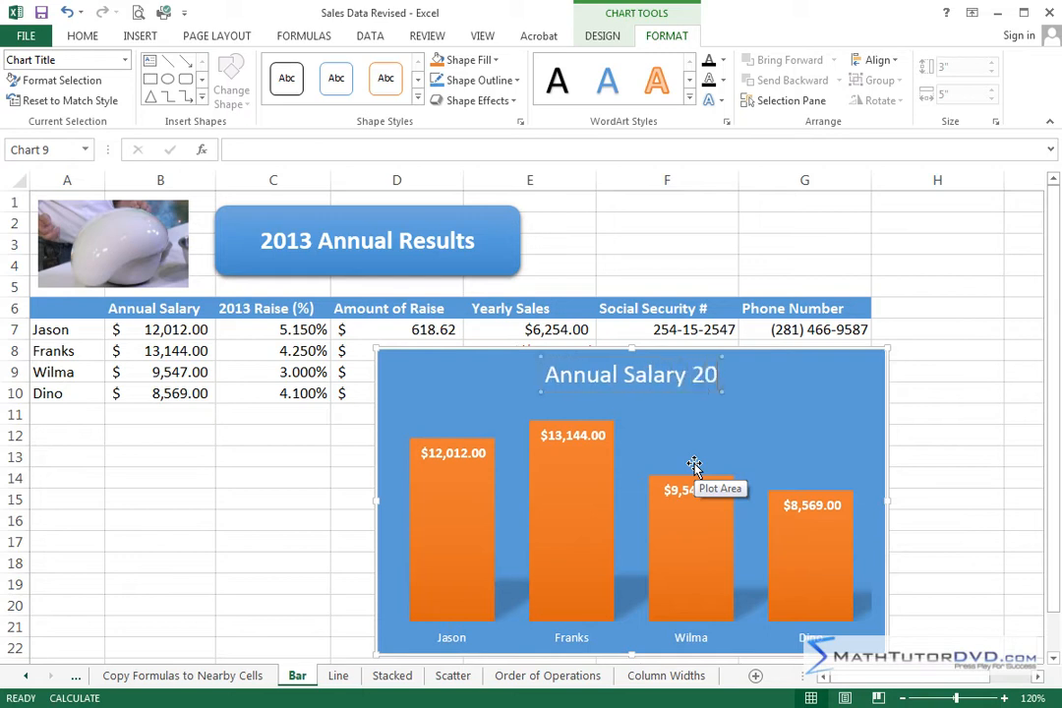
{"action": "type", "text": "13"}
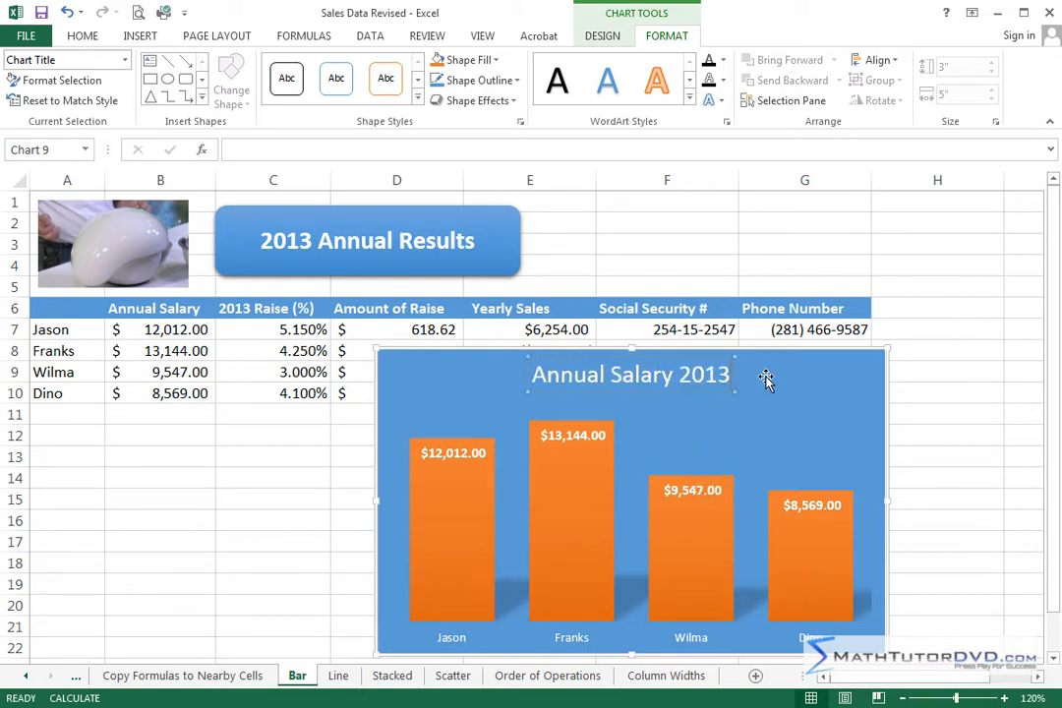
- Make only the year "2013" in the chart title bold and underlined
{"action": "triple_click", "coordinate": [699, 379]}
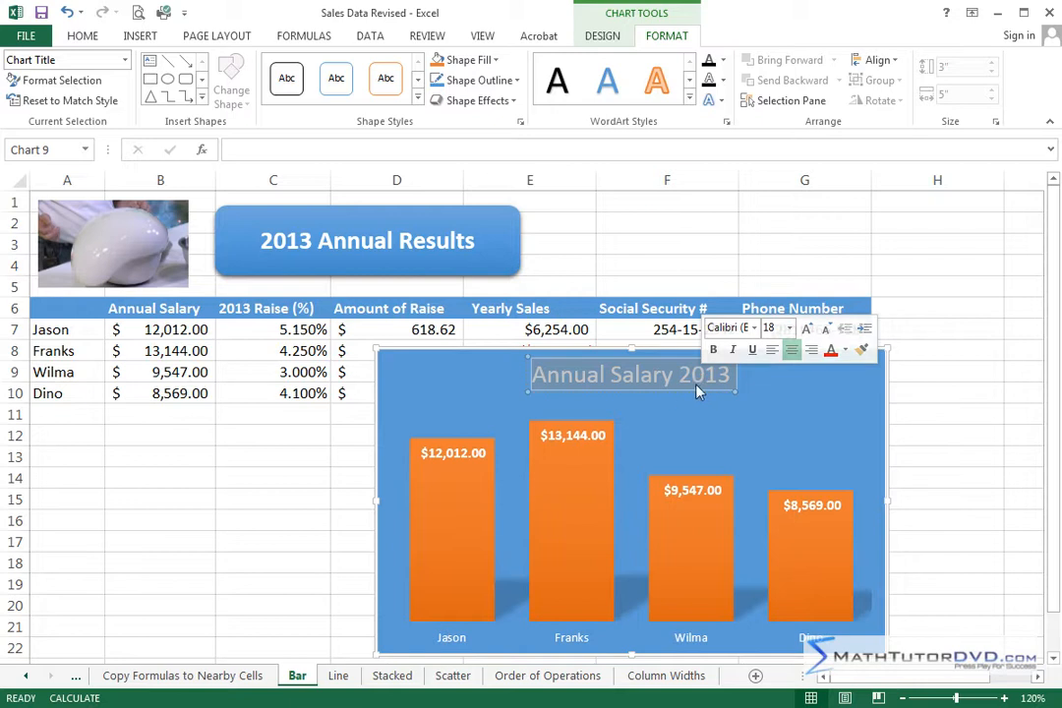
{"action": "double_click", "coordinate": [707, 375]}
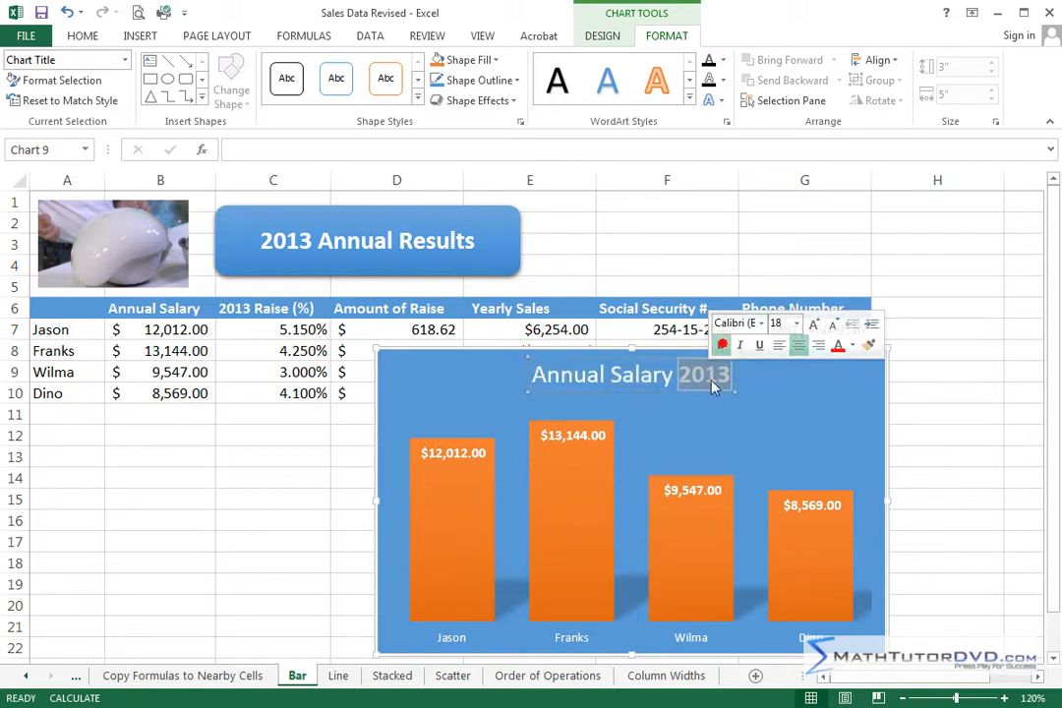
{"action": "left_click", "coordinate": [721, 346]}
{"action": "key", "text": "ctrl+u"}
{"action": "left_click", "coordinate": [776, 390]}
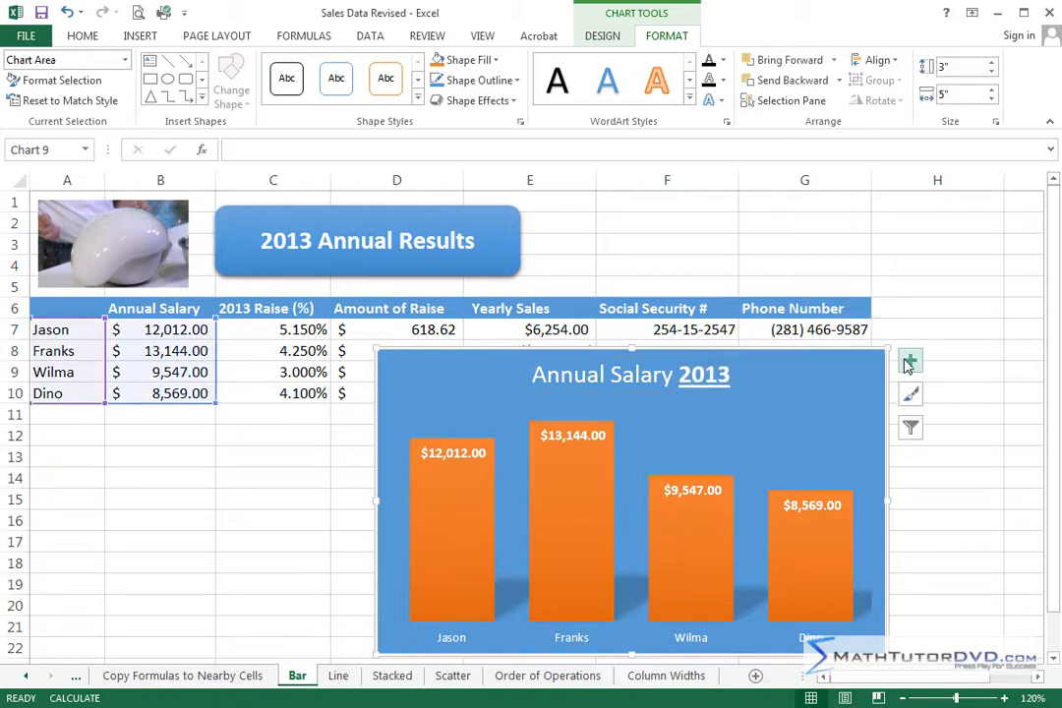
- On the Stacked sheet, insert a 2-D stacked column chart from the sales table in A1:D6
{"action": "left_click", "coordinate": [392, 676]}
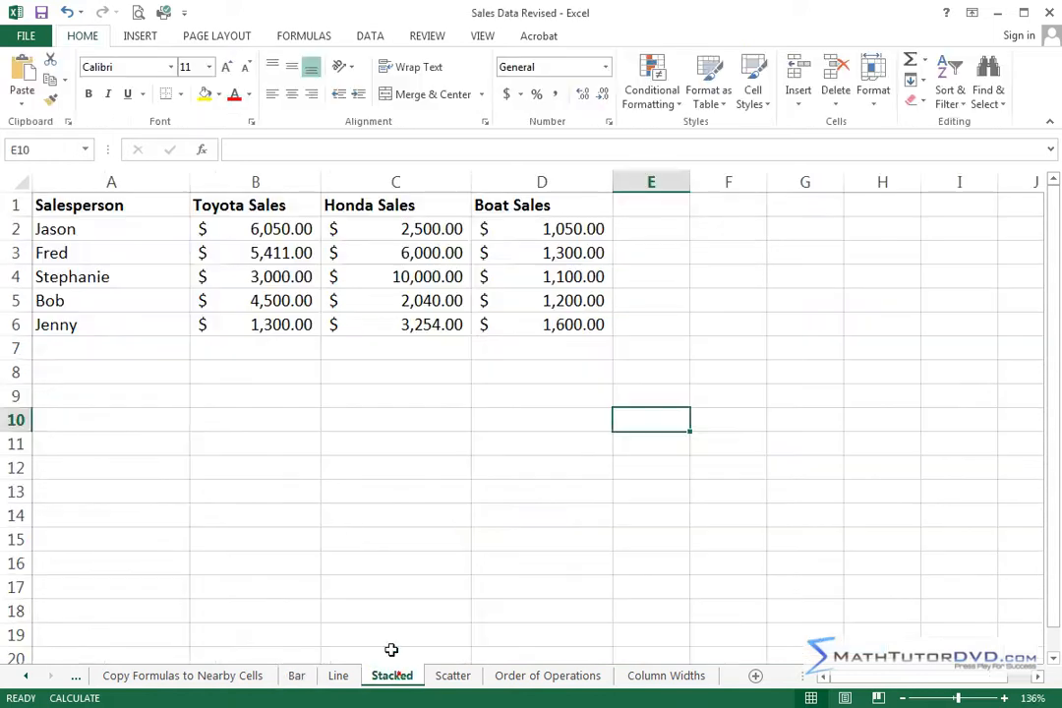
{"action": "mouse_move", "coordinate": [69, 206]}
{"action": "left_mouse_down"}
{"action": "mouse_move", "coordinate": [543, 277]}
{"action": "mouse_move", "coordinate": [556, 317]}
{"action": "left_mouse_up"}
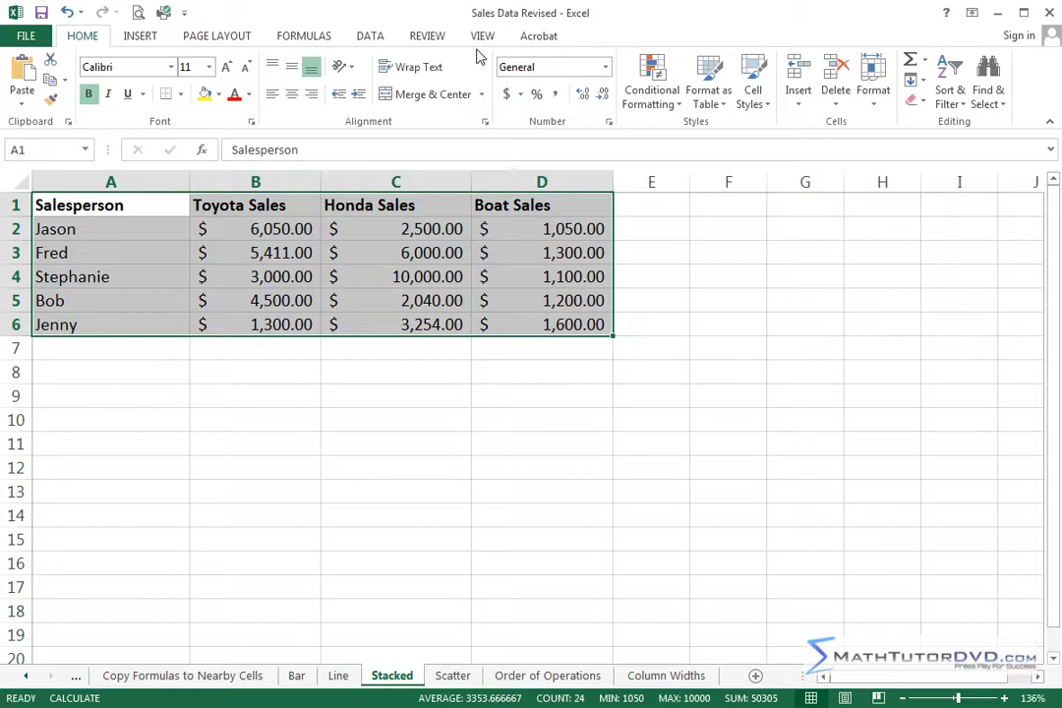
{"action": "left_click", "coordinate": [141, 36]}
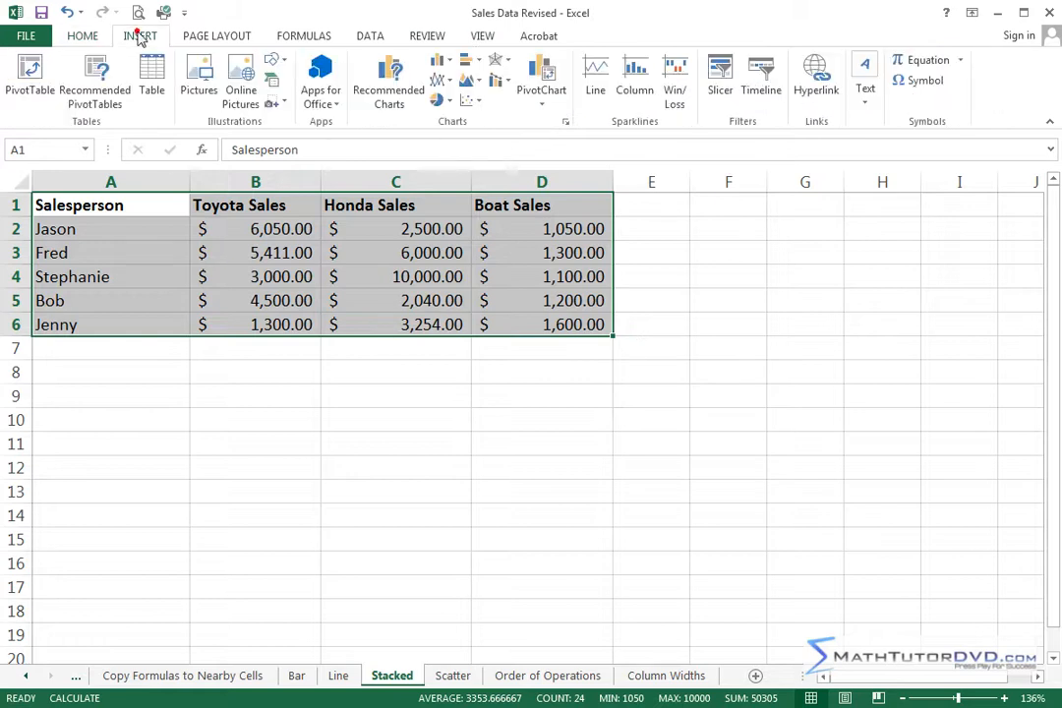
{"action": "left_click", "coordinate": [451, 62]}
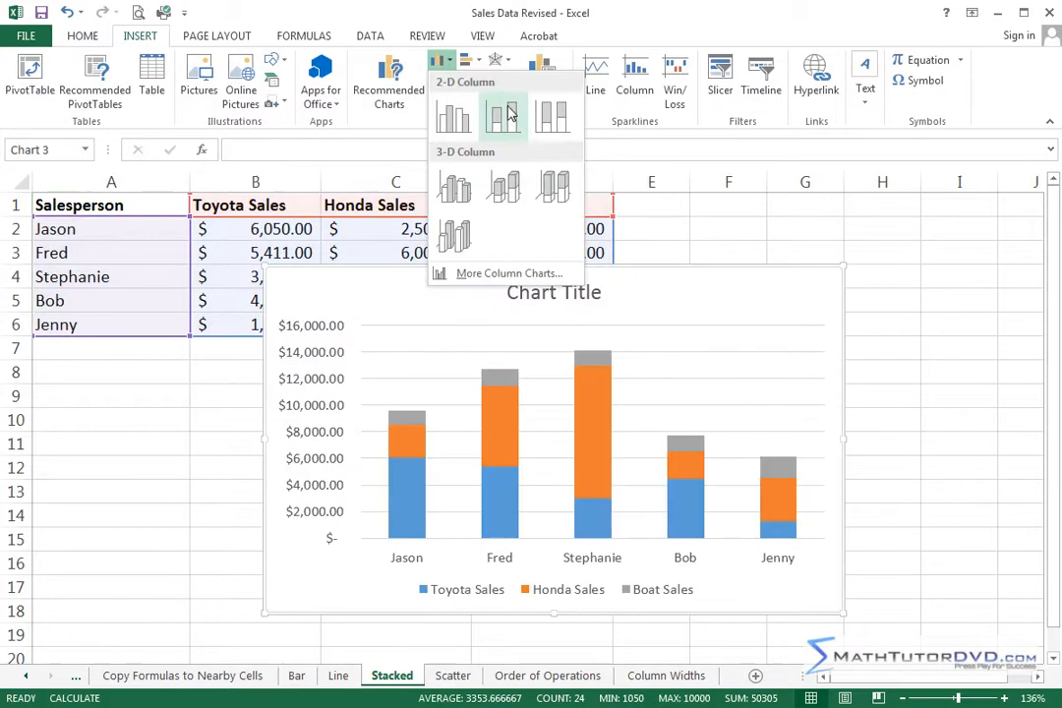
{"action": "left_click", "coordinate": [507, 116]}
- Move the stacked chart down and to the right, and apply the eighth chart style with the dark gray background
{"action": "left_click_drag", "start_coordinate": [737, 296], "coordinate": [849, 334]}
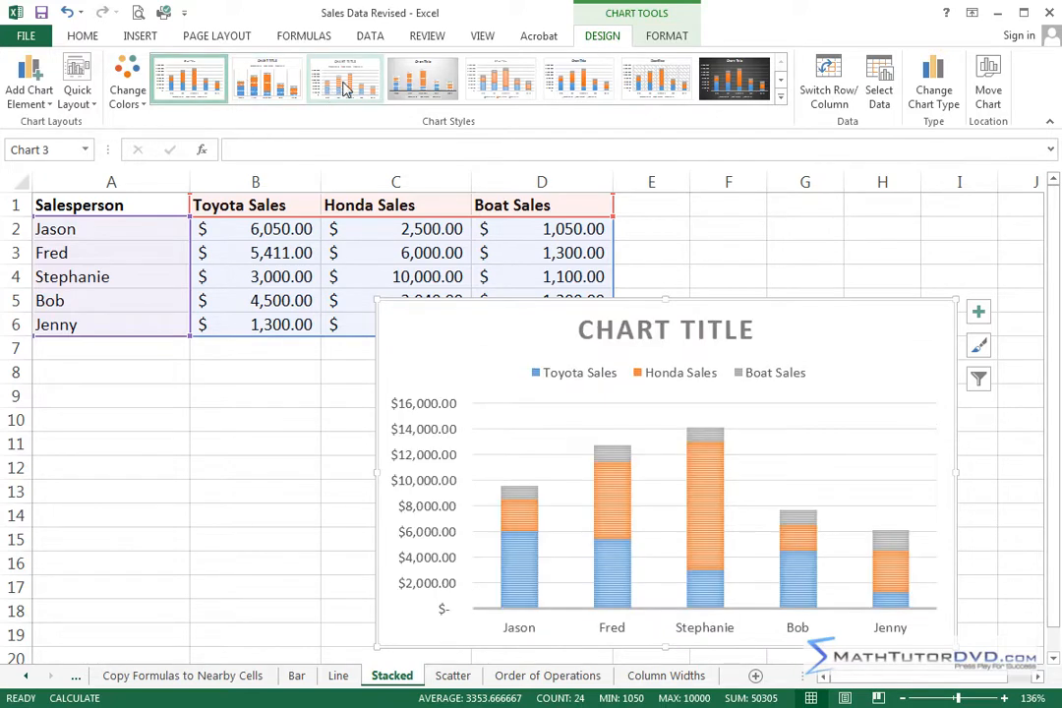
{"action": "left_click", "coordinate": [784, 98]}
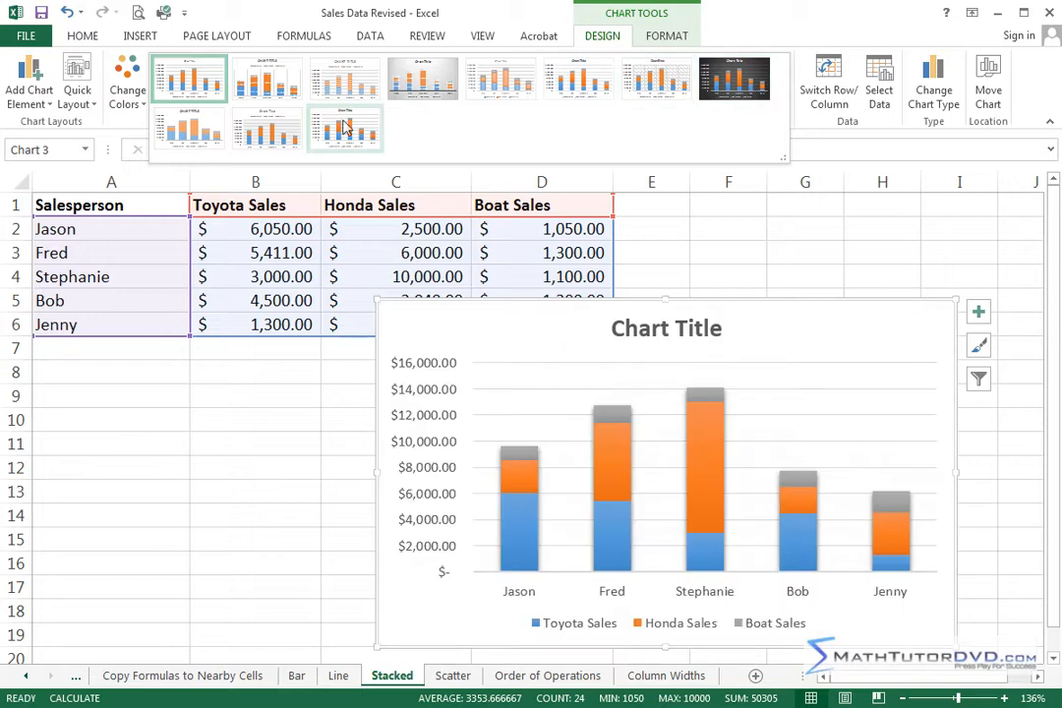
{"action": "left_click", "coordinate": [762, 80]}
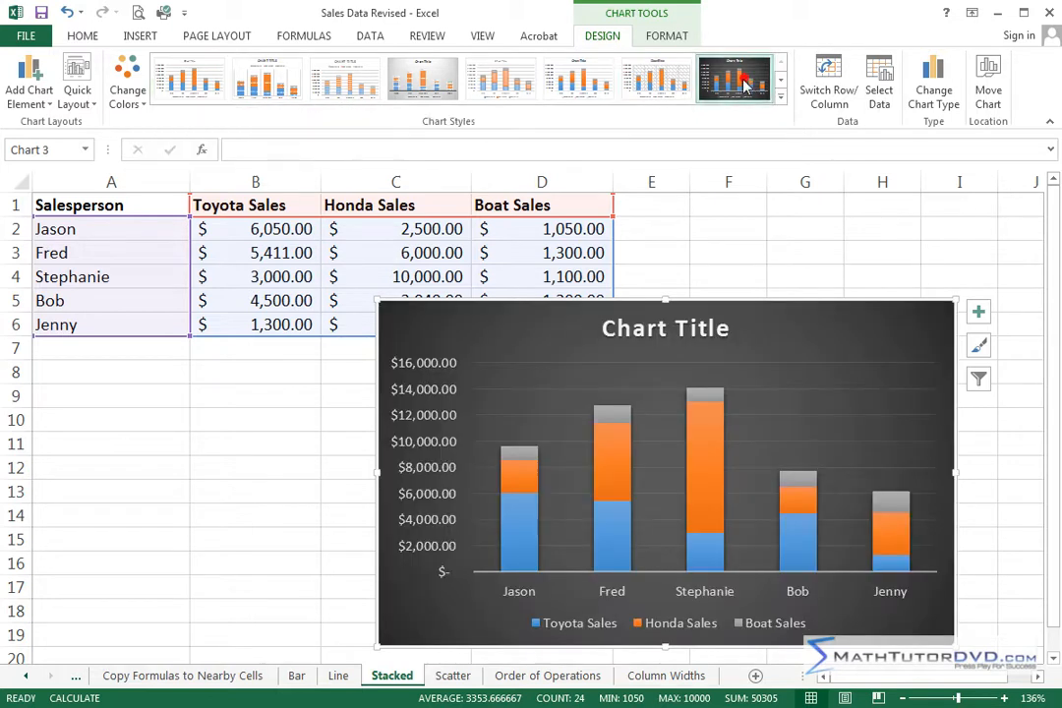
- Replace the stacked chart's placeholder title with "Nice Stacked Chart"
{"action": "left_click", "coordinate": [727, 324]}
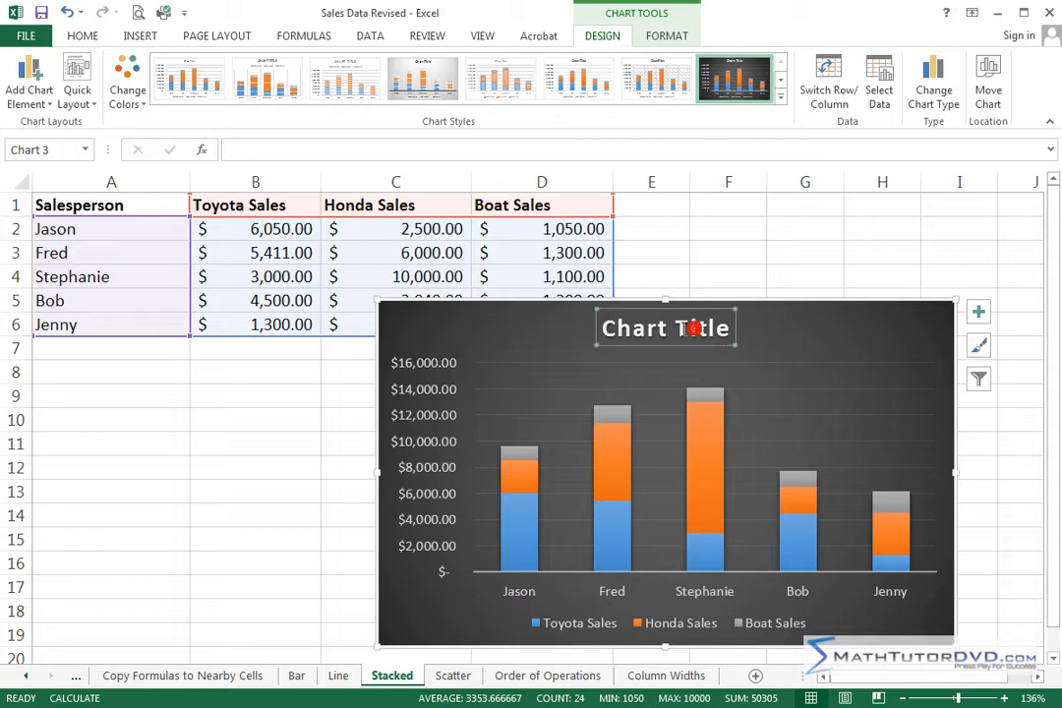
{"action": "type", "text": "N"}
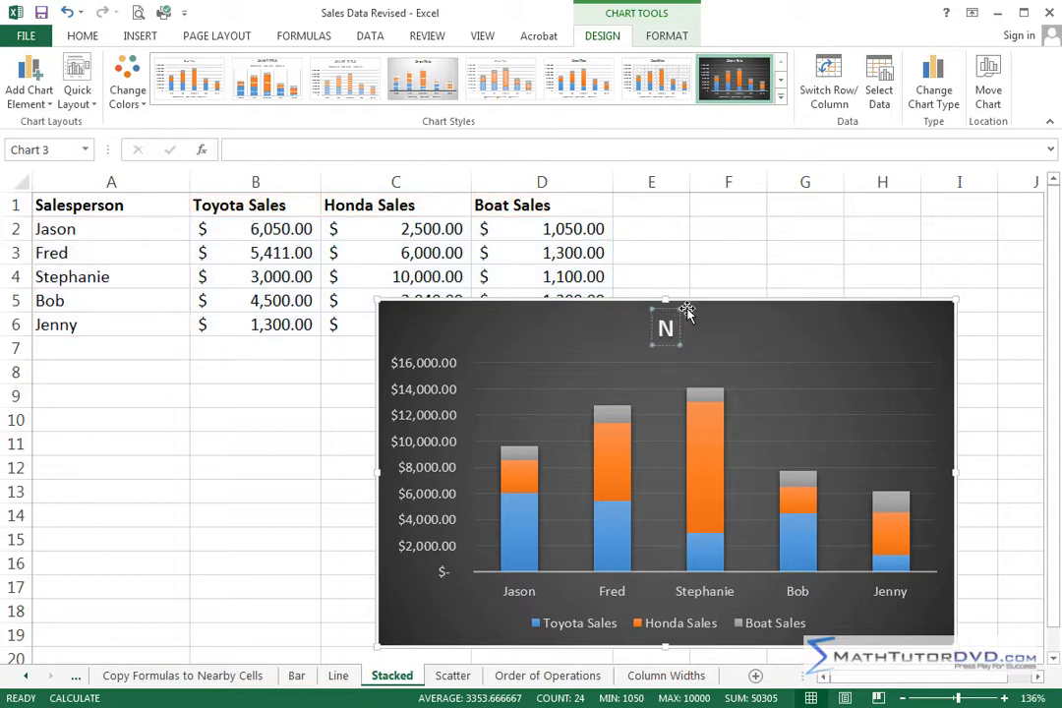
{"action": "type", "text": "ice Saacked Chart"}
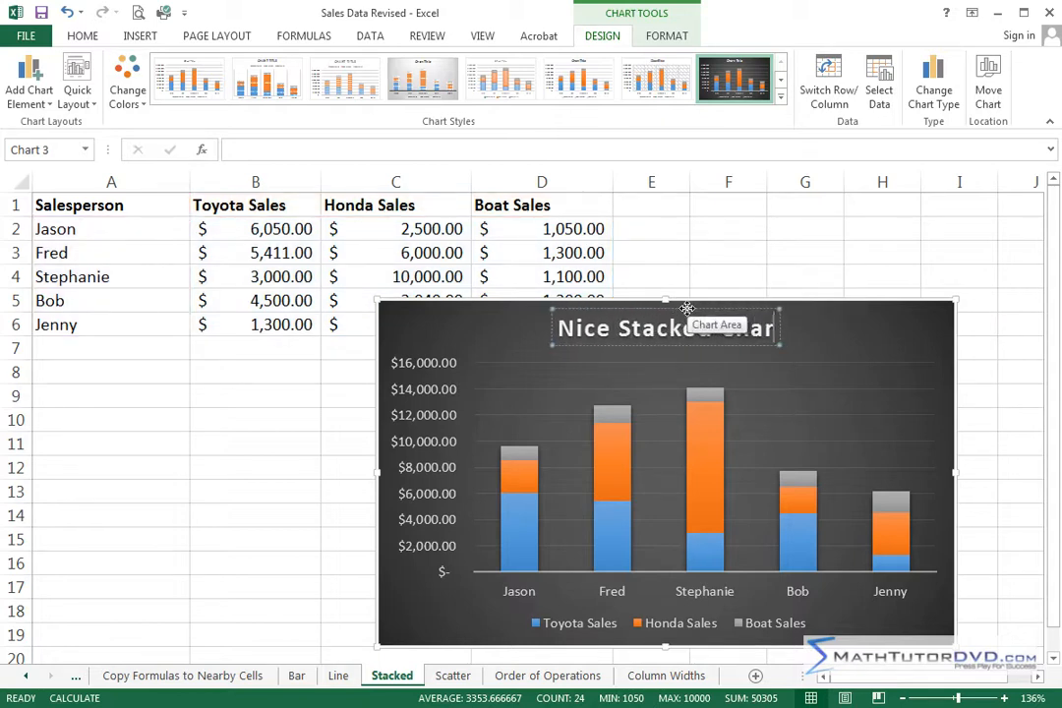
{"action": "left_click", "coordinate": [832, 268]}
{"action": "left_click", "coordinate": [881, 312]}
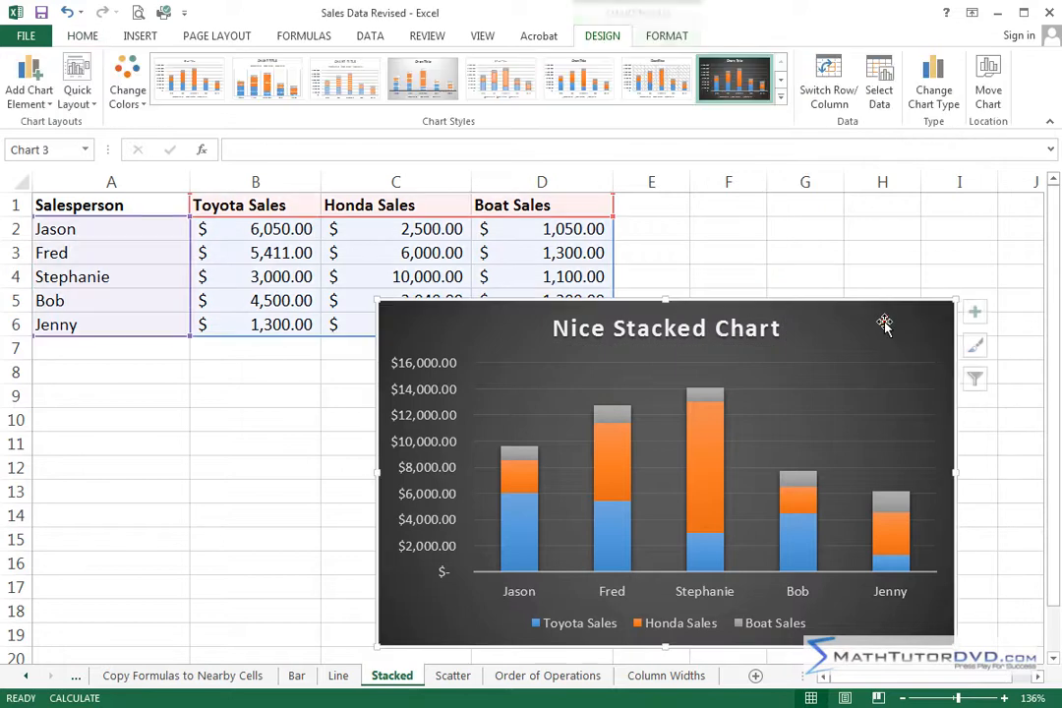
- Apply the light green shape style from the fourth row to the stacked chart's area, and preview the WordArt text styles
{"action": "left_click", "coordinate": [667, 36]}
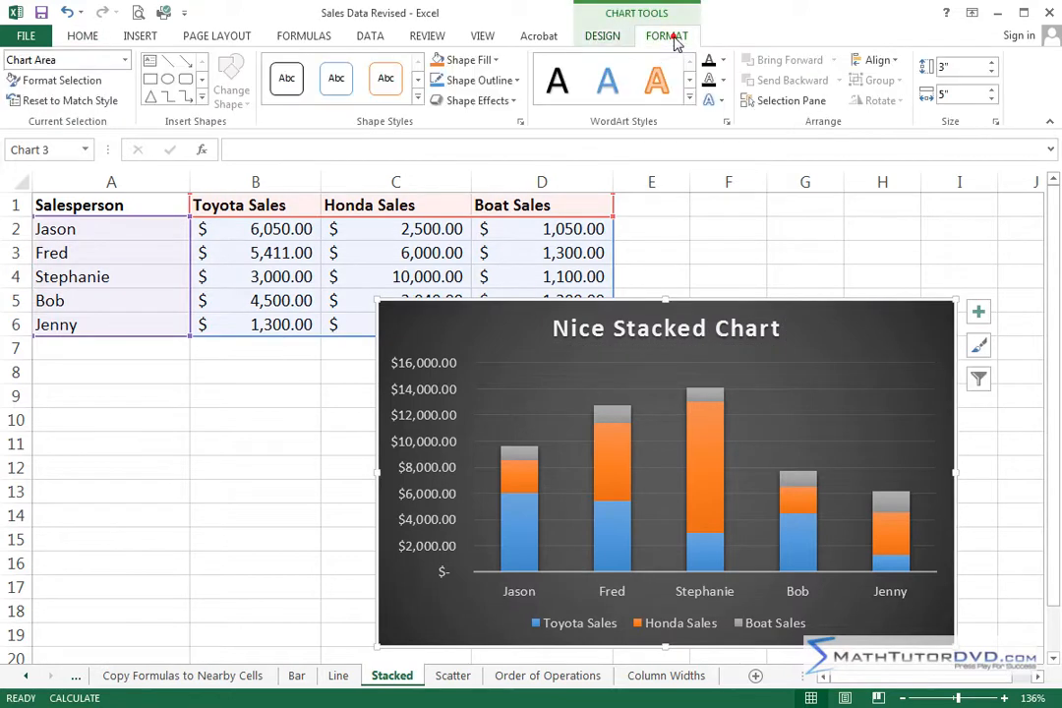
{"action": "left_click", "coordinate": [418, 101]}
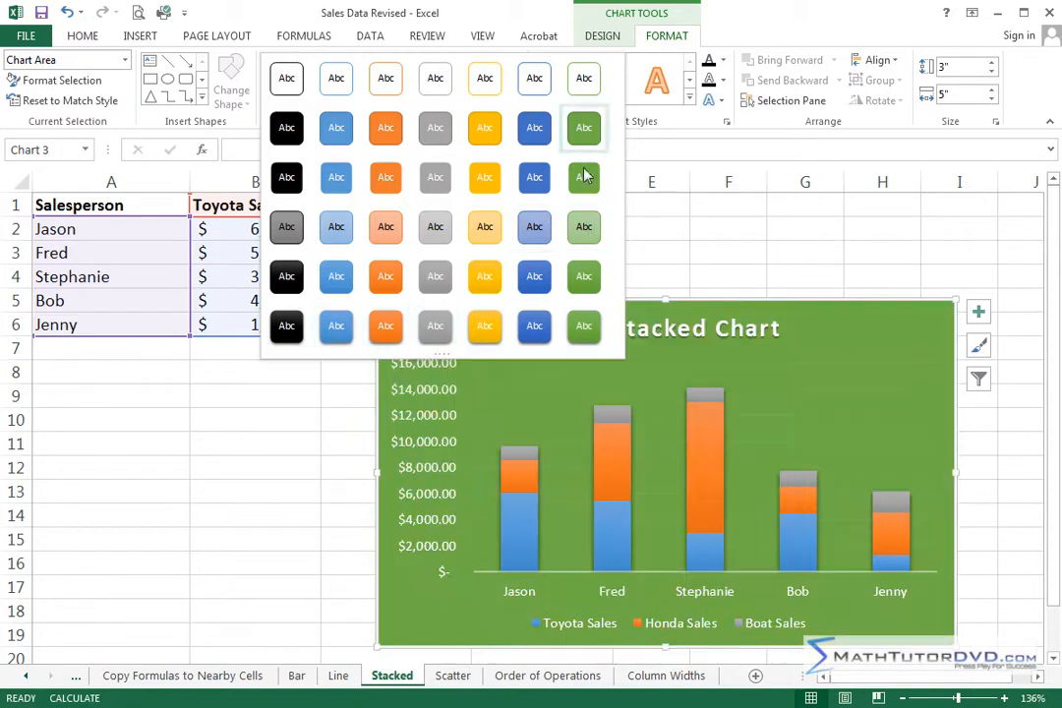
{"action": "left_click", "coordinate": [584, 226]}
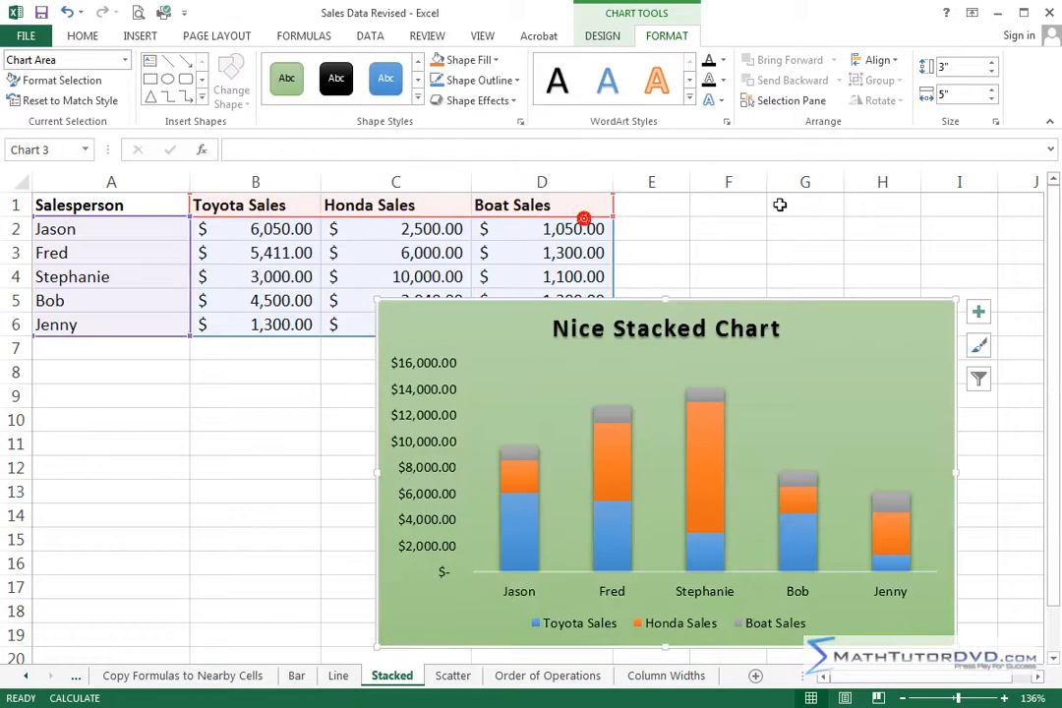
{"action": "left_click", "coordinate": [690, 98]}
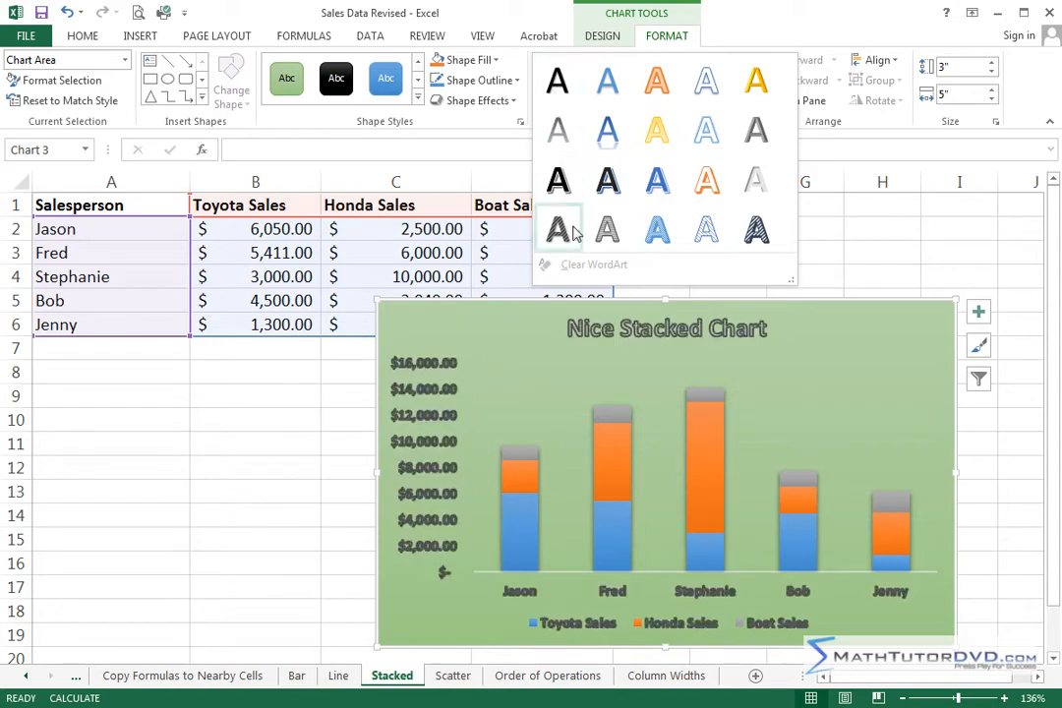
{"action": "left_click", "coordinate": [868, 242]}
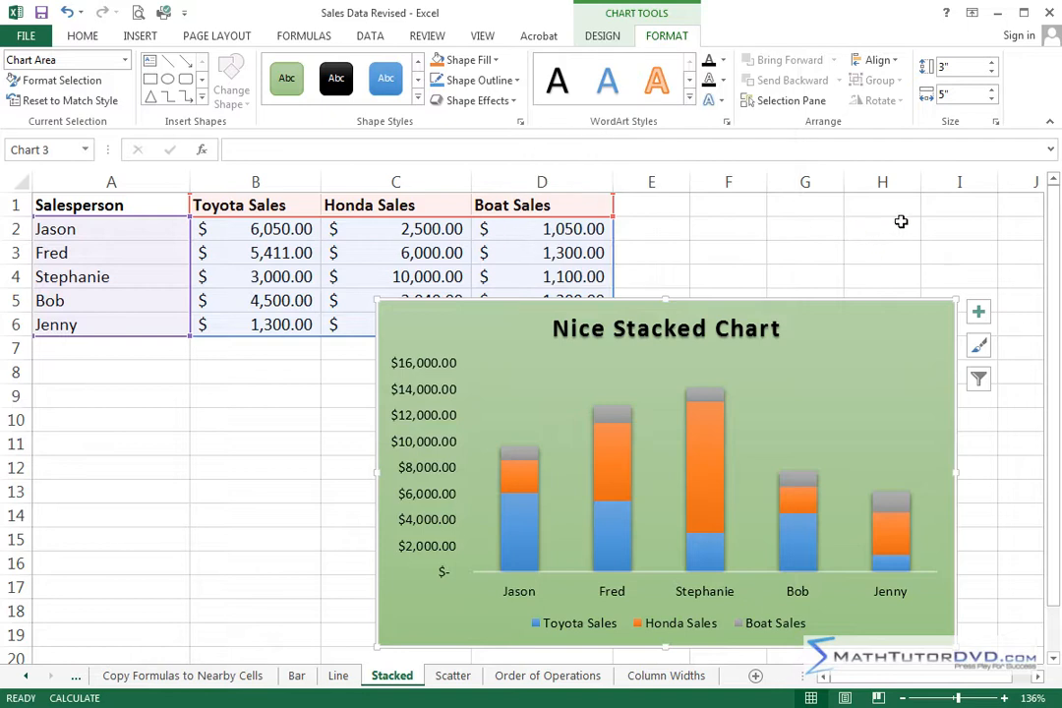
- On the Scatter sheet, move the velocity chart up and to the right and apply the eighth chart style with the solid blue background
{"action": "left_click", "coordinate": [450, 676]}
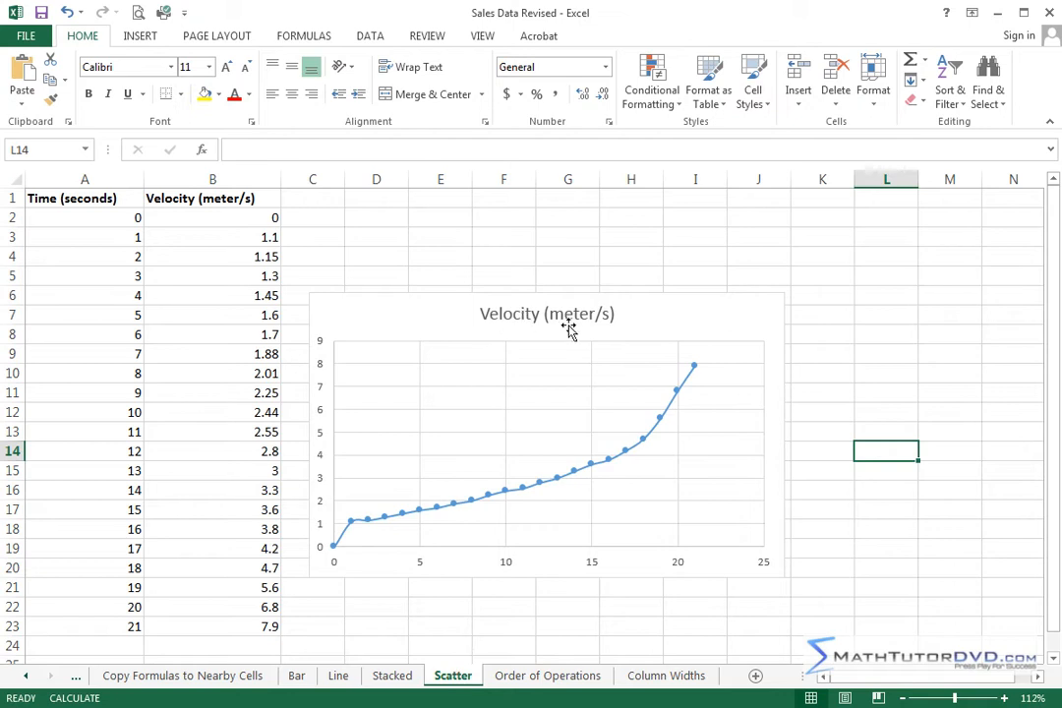
{"action": "left_click", "coordinate": [676, 312]}
{"action": "left_click_drag", "start_coordinate": [675, 313], "coordinate": [759, 300]}
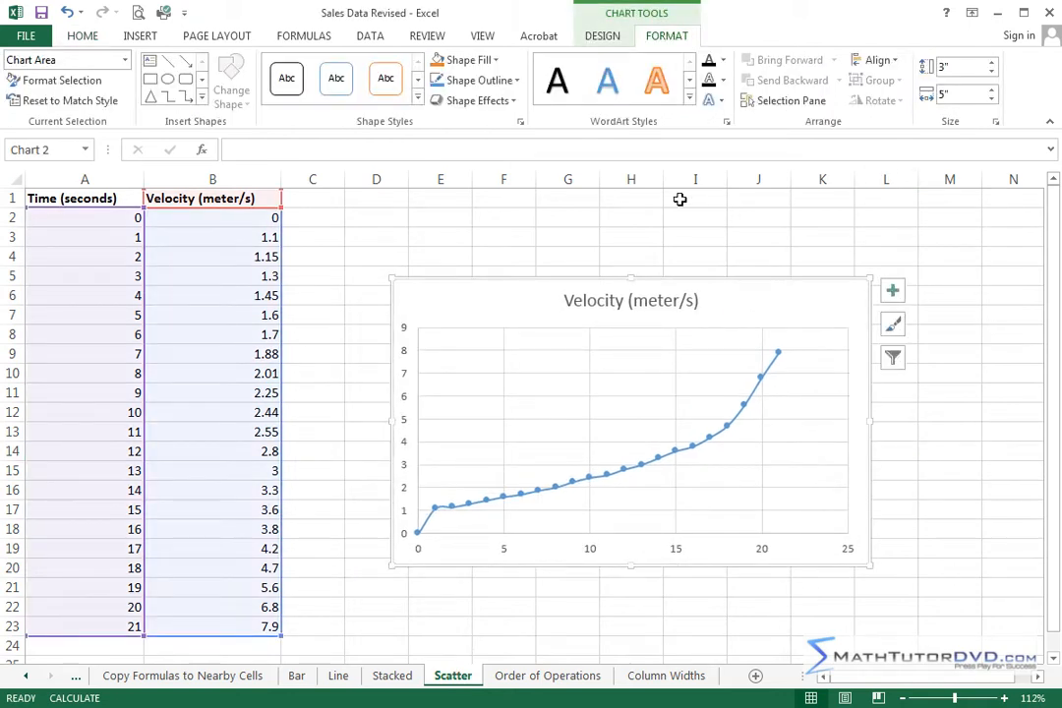
{"action": "left_click", "coordinate": [601, 36]}
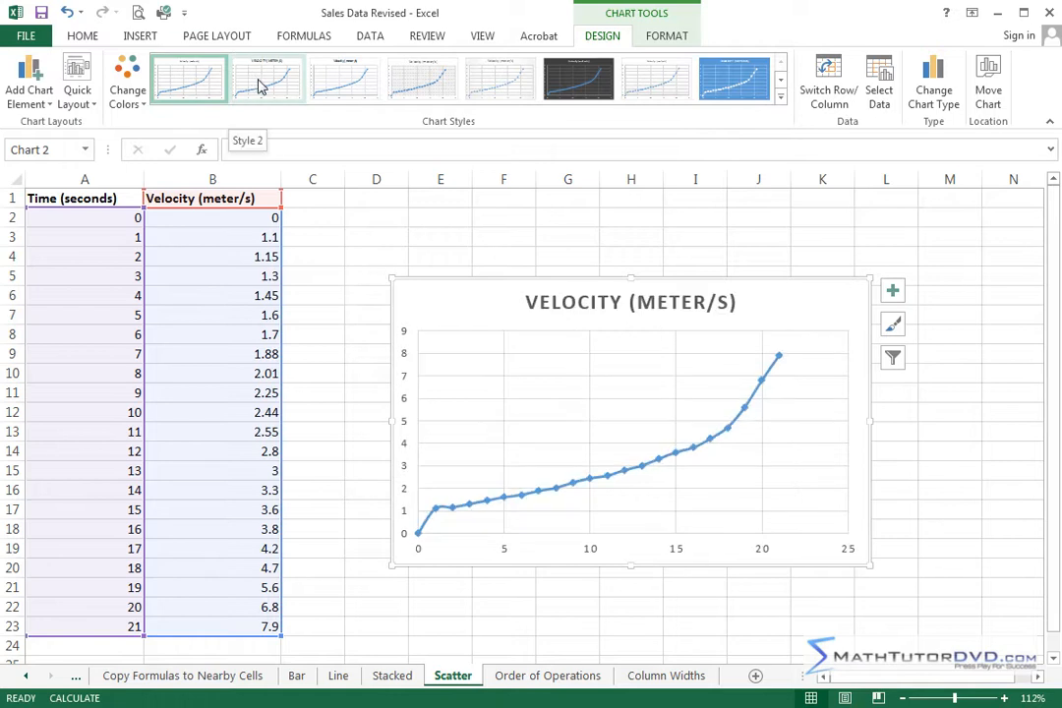
{"action": "left_click", "coordinate": [780, 96]}
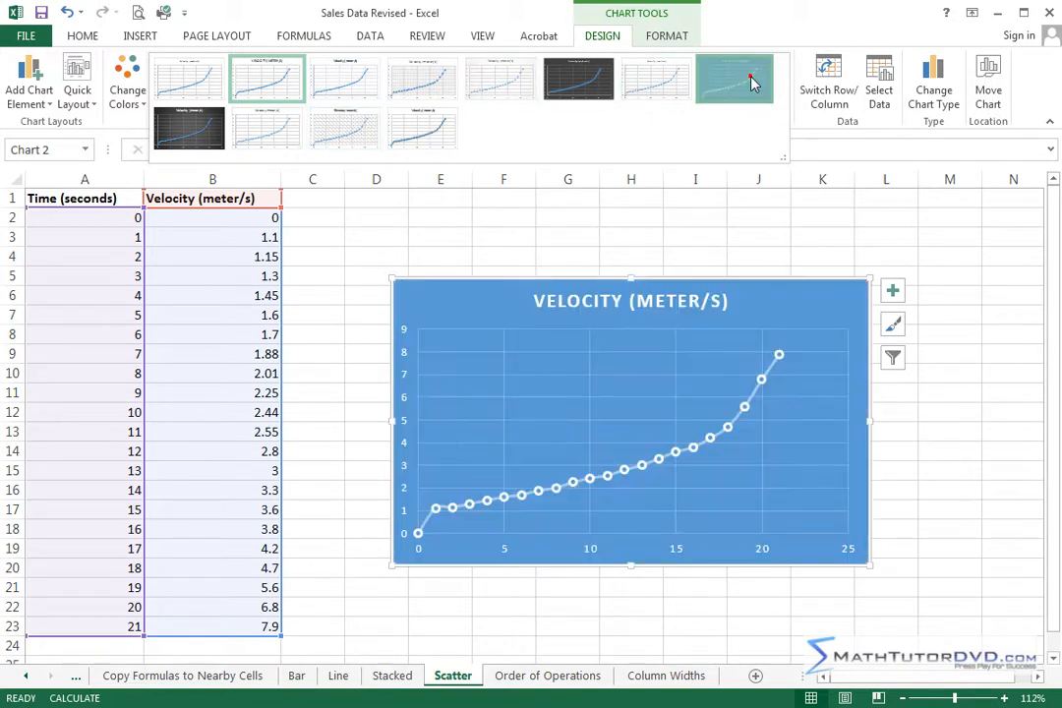
{"action": "left_click", "coordinate": [749, 79]}
- Apply the light blue shape style from the fourth row to the velocity chart's area
{"action": "left_click", "coordinate": [668, 36]}
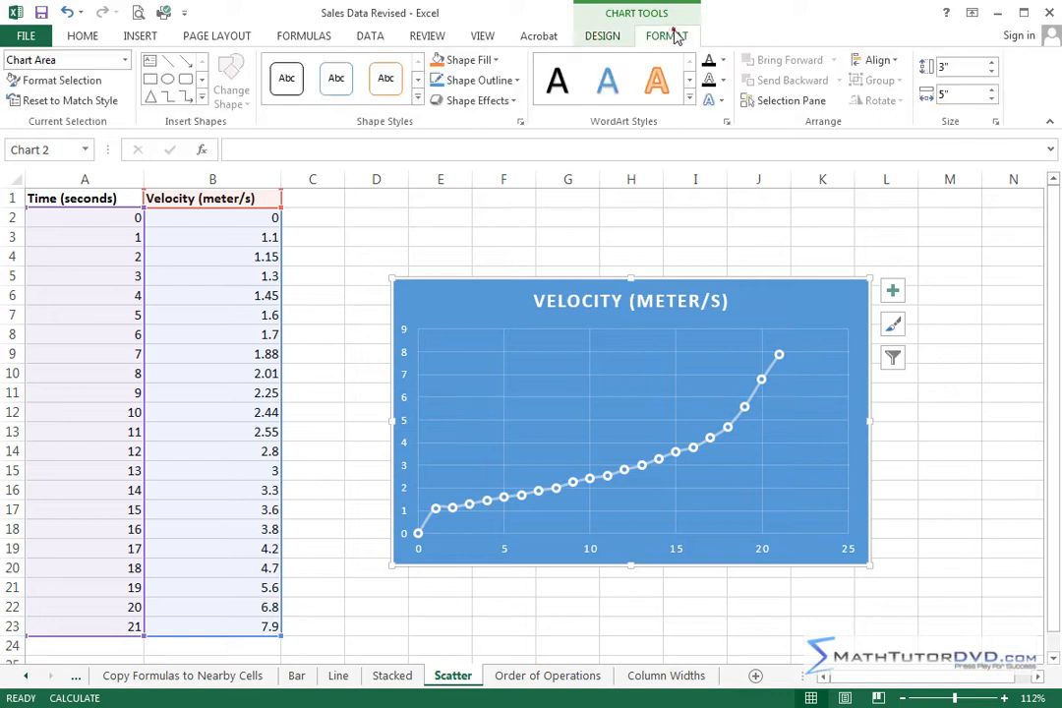
{"action": "left_click", "coordinate": [423, 98]}
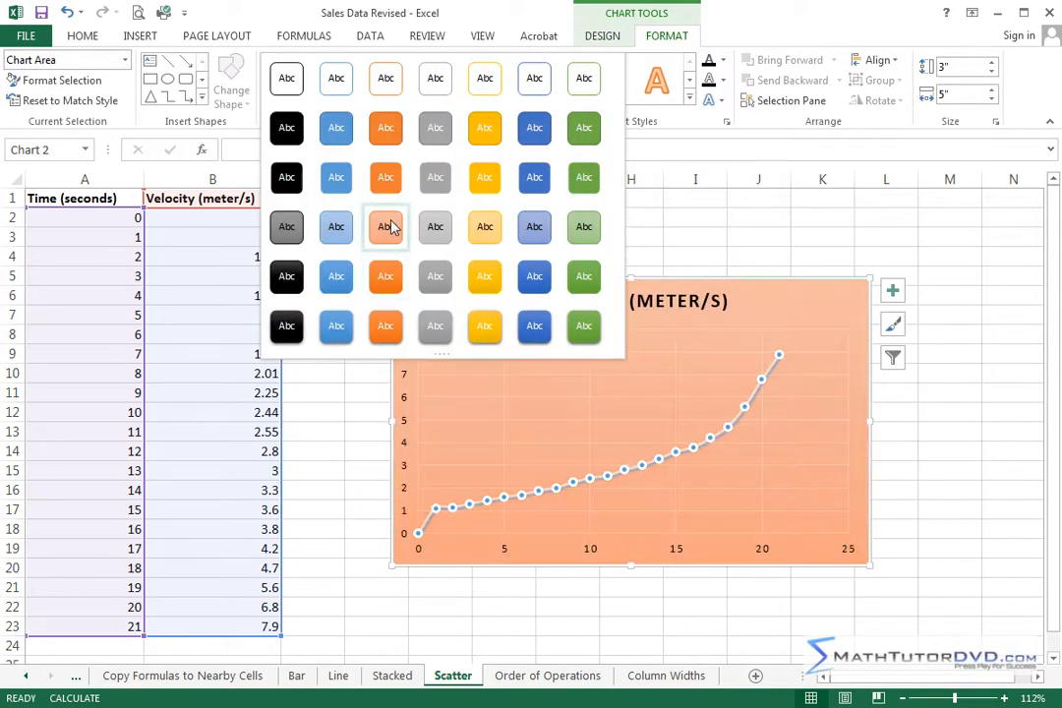
{"action": "left_click", "coordinate": [342, 229]}
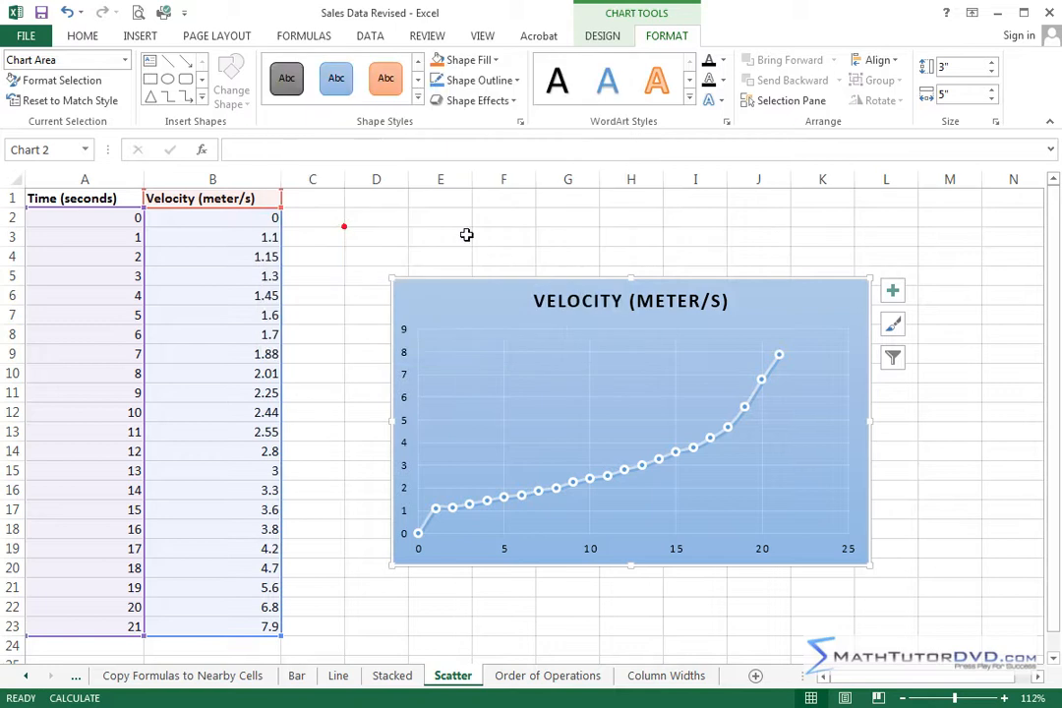
- Replace the velocity scatter chart's title with "Nice Chart" and deselect the chart
{"action": "left_click", "coordinate": [641, 301]}
{"action": "left_click", "coordinate": [640, 304]}
{"action": "left_click_drag", "start_coordinate": [722, 301], "coordinate": [636, 298]}
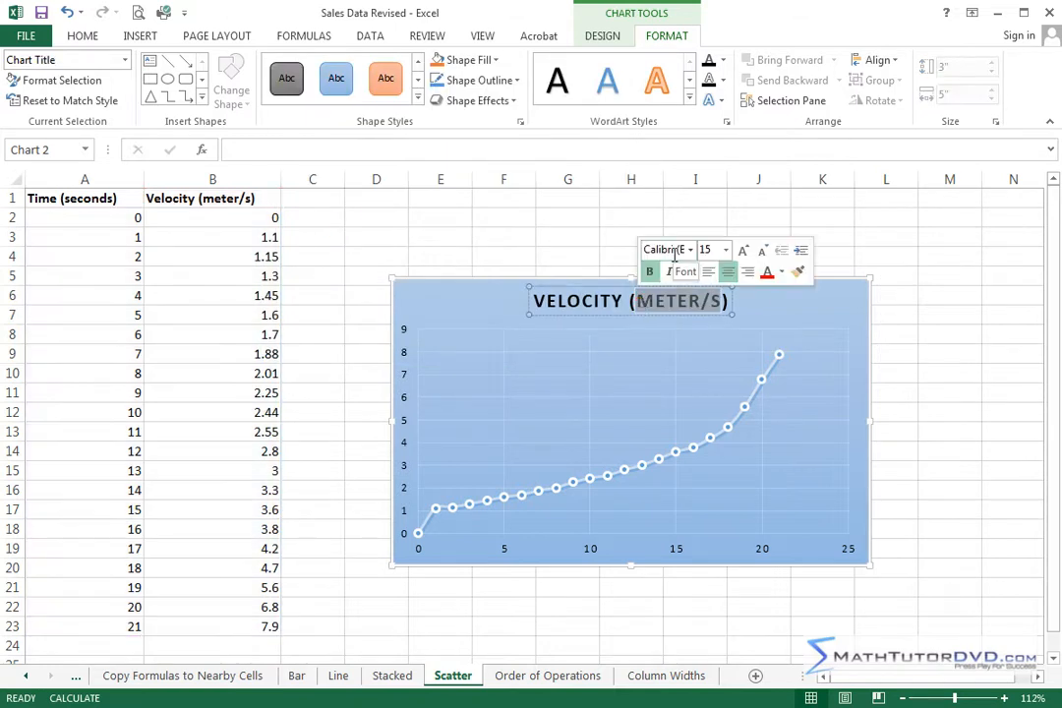
{"action": "key", "text": "Delete"}
{"action": "key", "text": "BackSpace"}
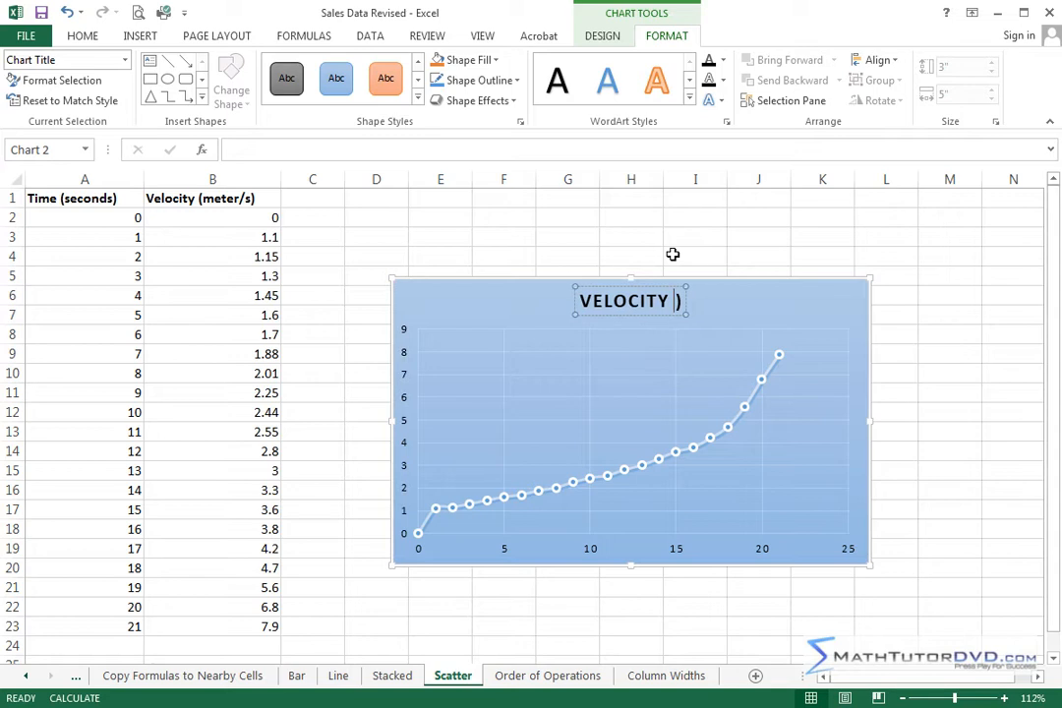
{"action": "triple_click", "coordinate": [640, 303]}
{"action": "type", "text": "NICE CHART"}
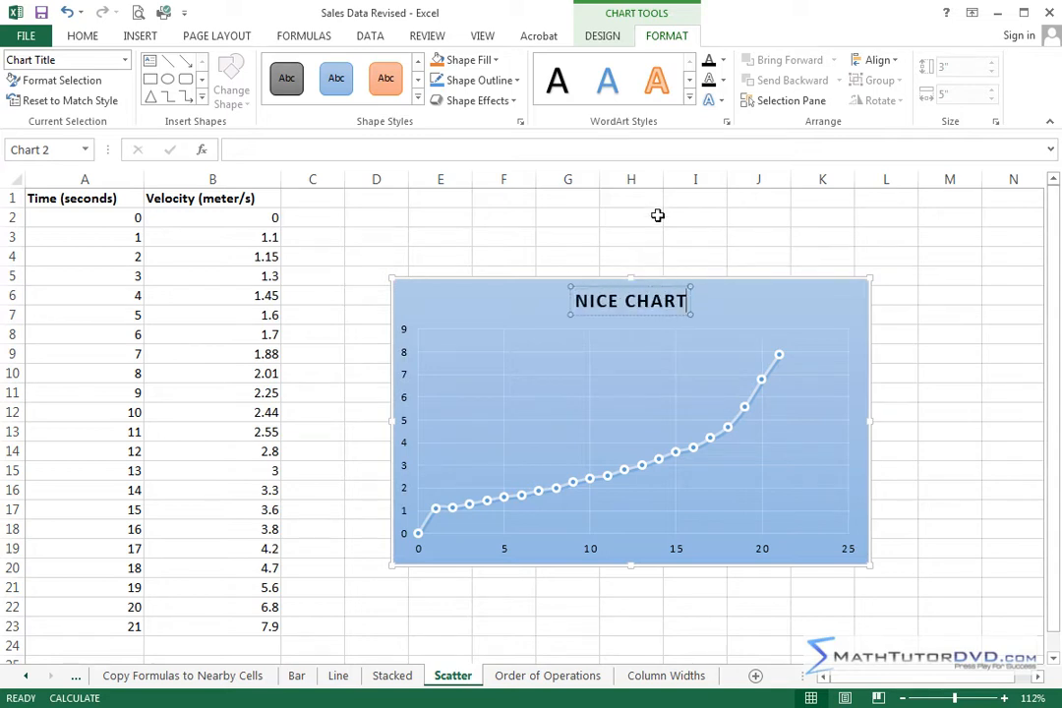
{"action": "left_click", "coordinate": [664, 249]}
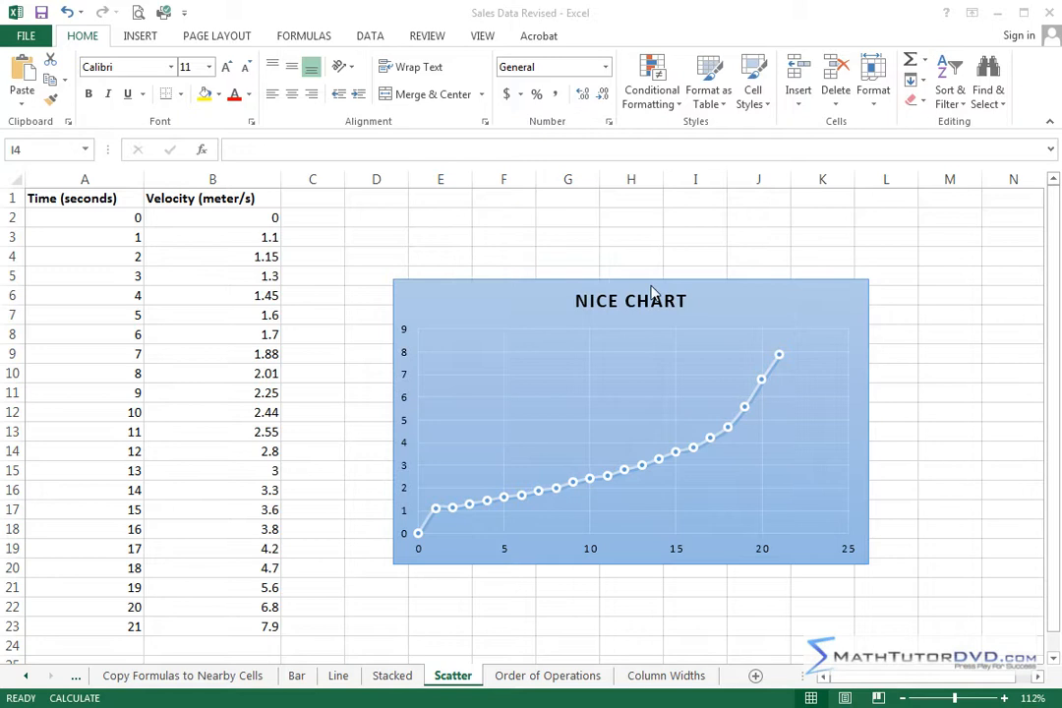
- View the scatter chart area's fill and border formatting options, then look through its quick style choices without applying any
{"action": "double_click", "coordinate": [768, 290]}
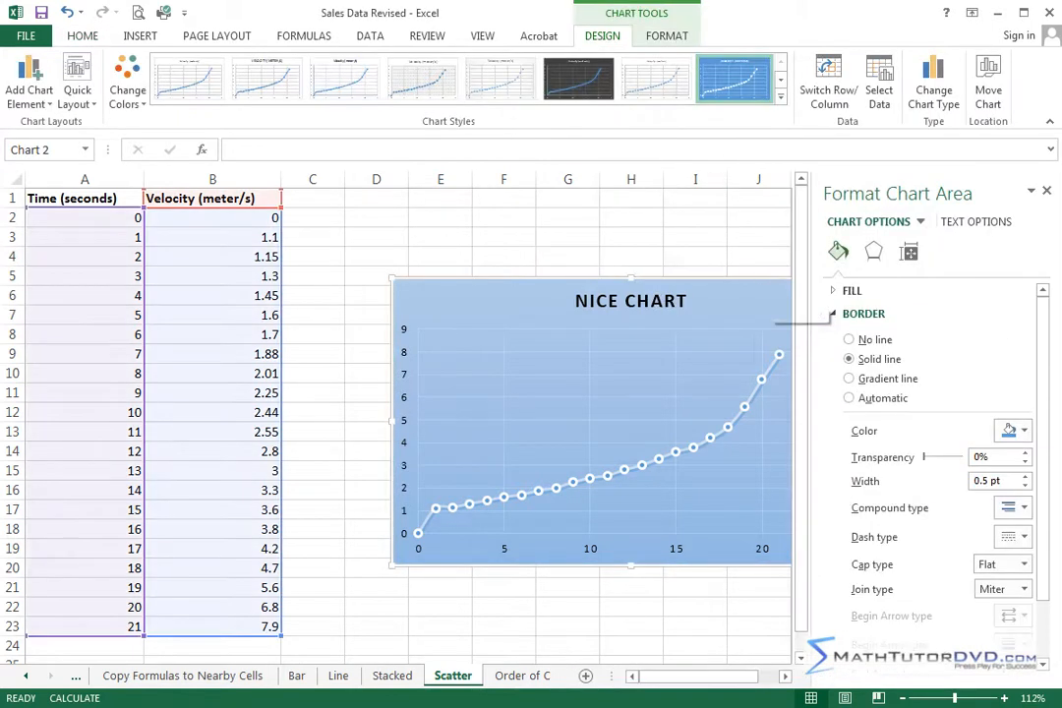
{"action": "left_click", "coordinate": [1045, 190]}
{"action": "left_click", "coordinate": [893, 327]}
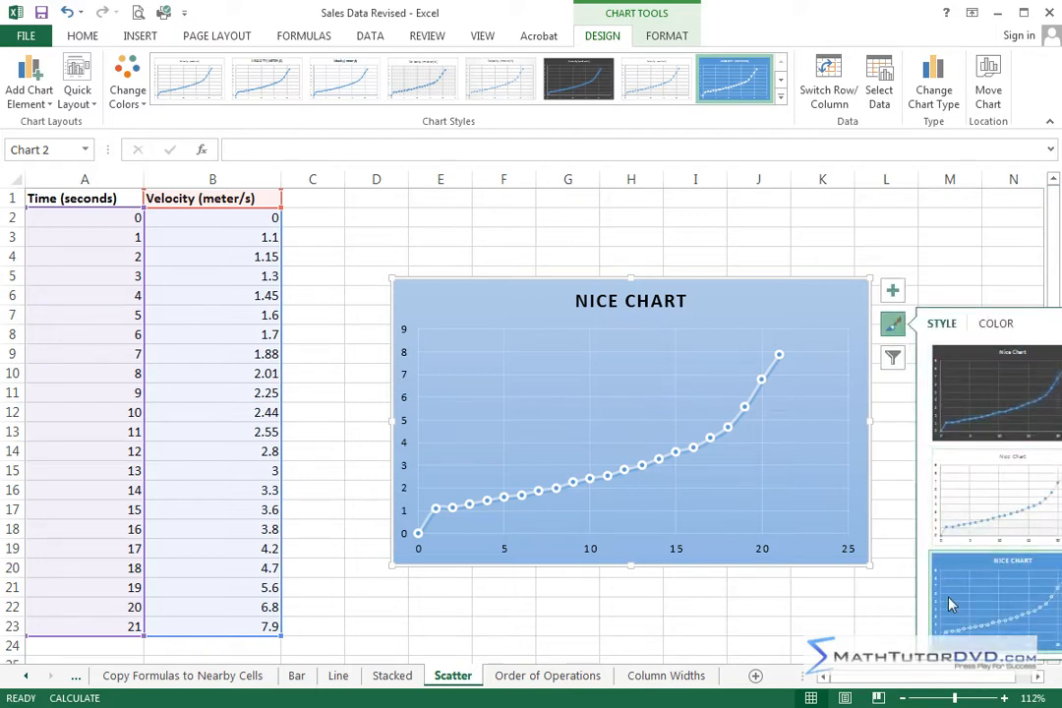
{"action": "left_click", "coordinate": [609, 36]}
{"action": "left_click", "coordinate": [680, 237]}
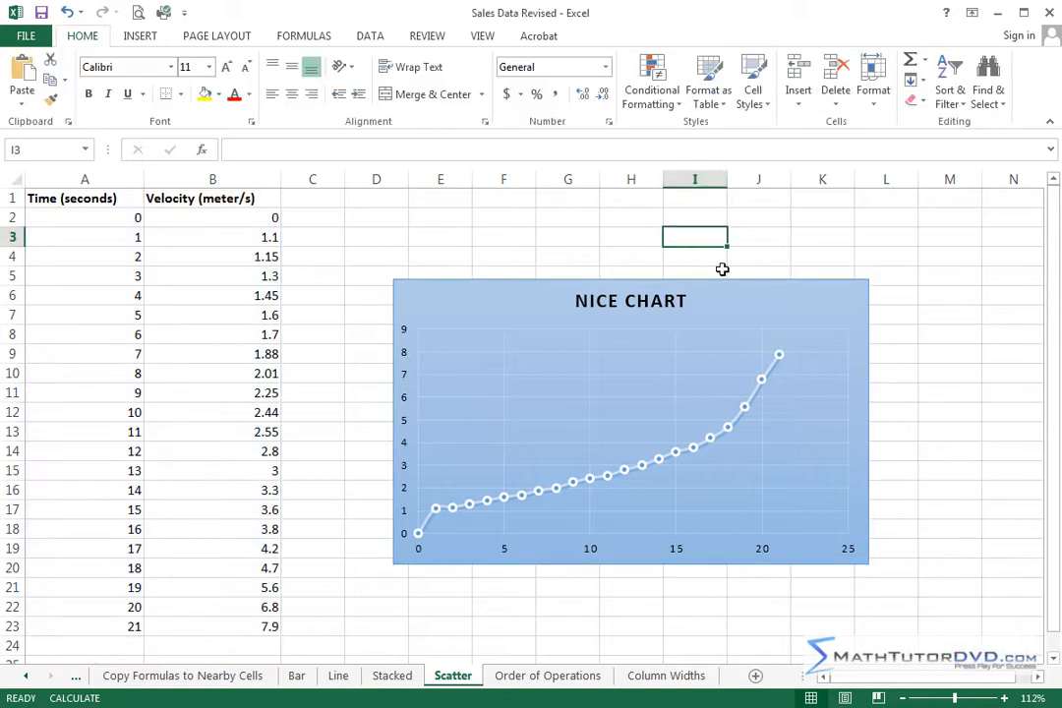
- Preview alternative chart styles on the scatter chart and view the full style gallery, keeping the current style
{"action": "left_click", "coordinate": [736, 297]}
{"action": "left_click", "coordinate": [611, 28]}
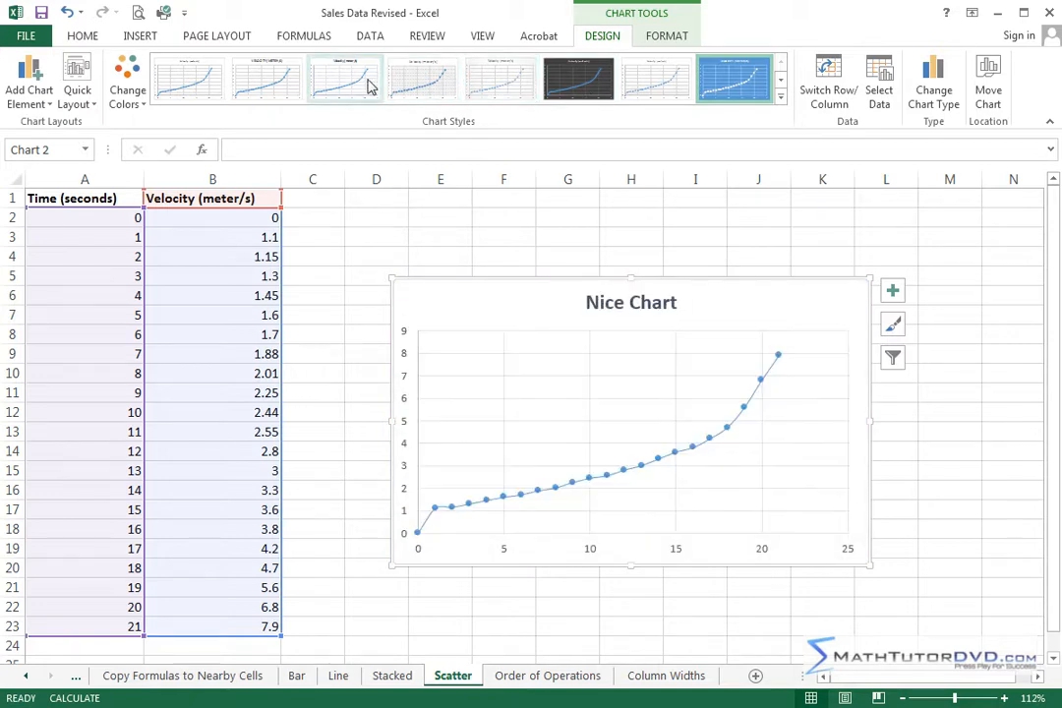
{"action": "left_click", "coordinate": [781, 100]}
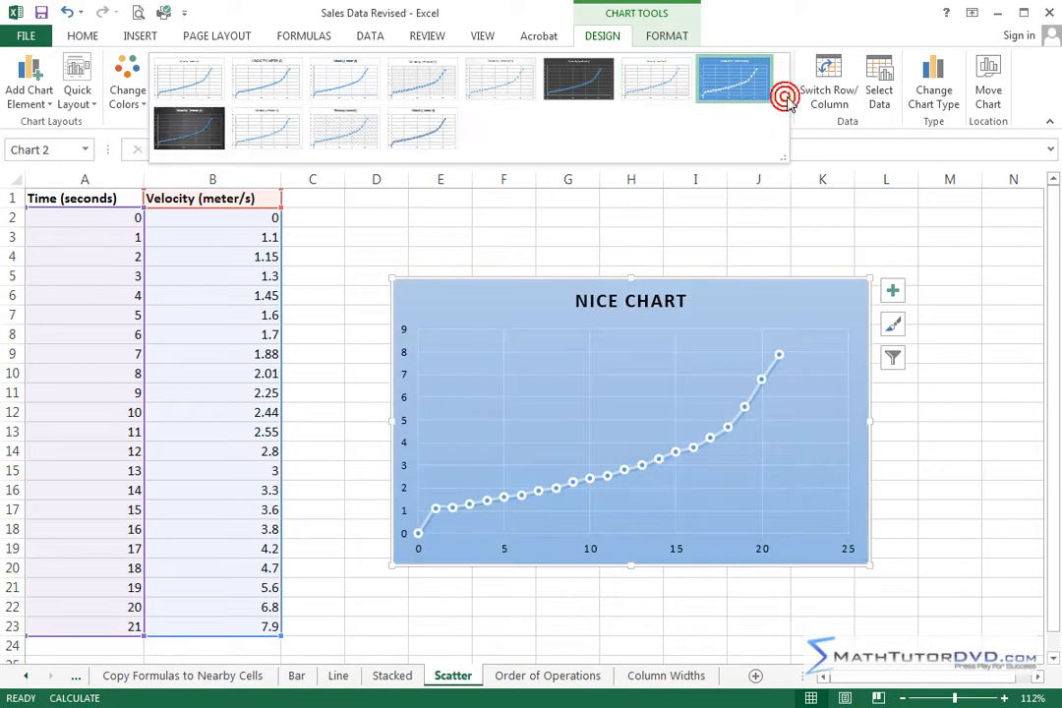
{"action": "left_click", "coordinate": [704, 217]}
{"action": "left_click", "coordinate": [699, 216]}
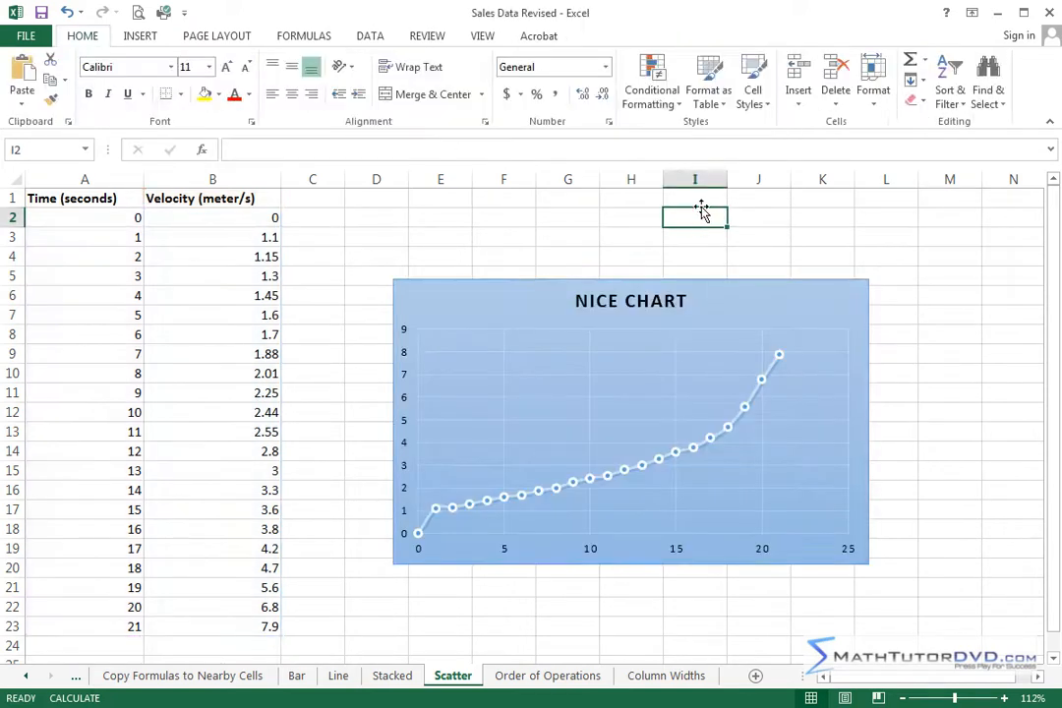